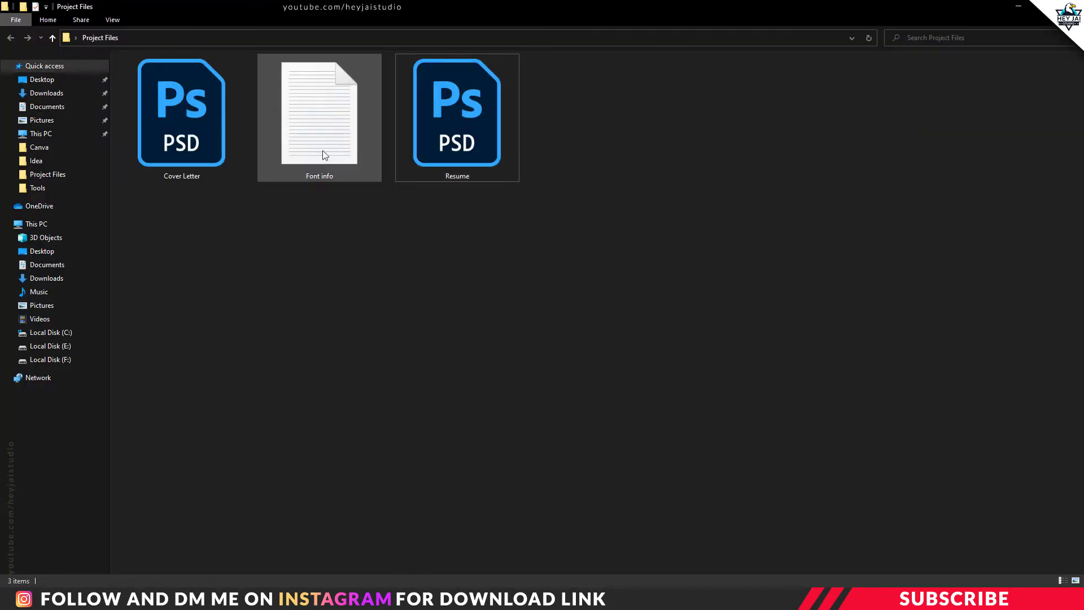
Check the Font info note's Lato download link, then open Resume.psd in Photoshop
{"action": "left_click", "coordinate": [330, 155]}
{"action": "double_click", "coordinate": [331, 159]}
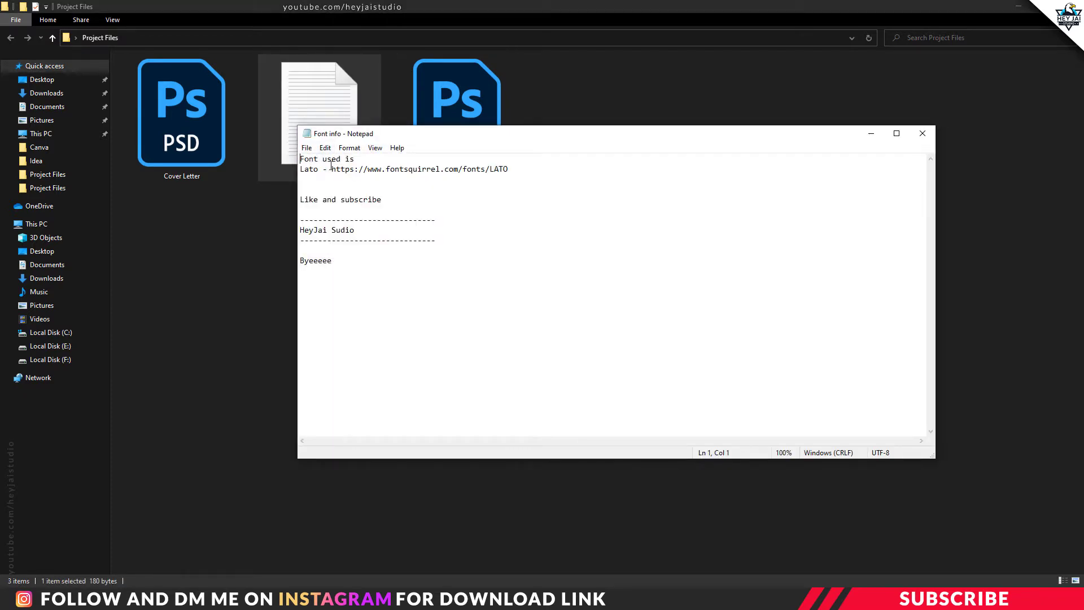
{"action": "left_click_drag", "start_coordinate": [332, 169], "coordinate": [510, 170]}
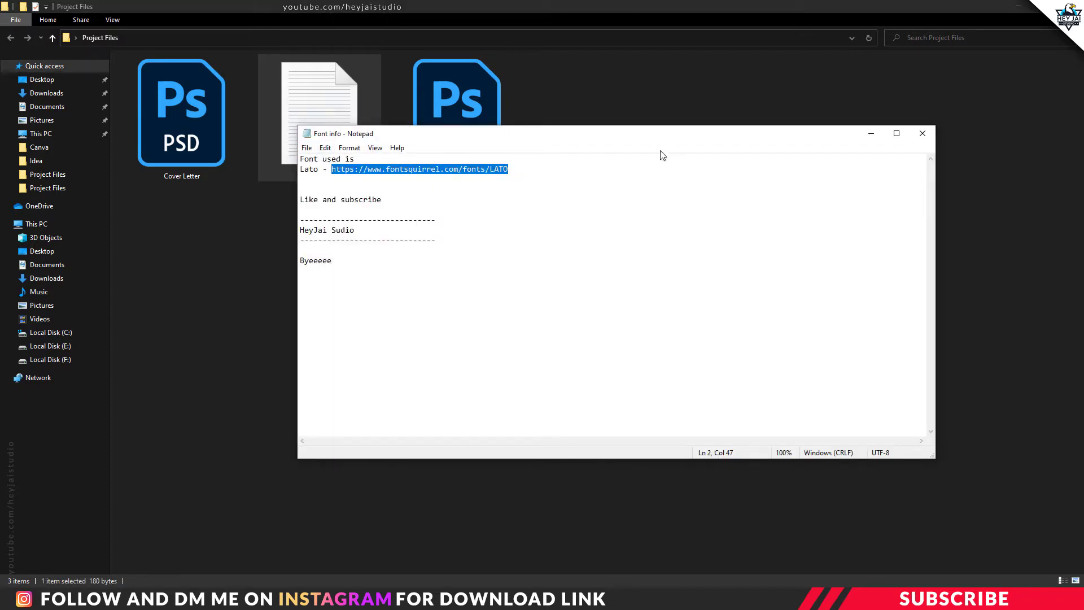
{"action": "left_click", "coordinate": [923, 134]}
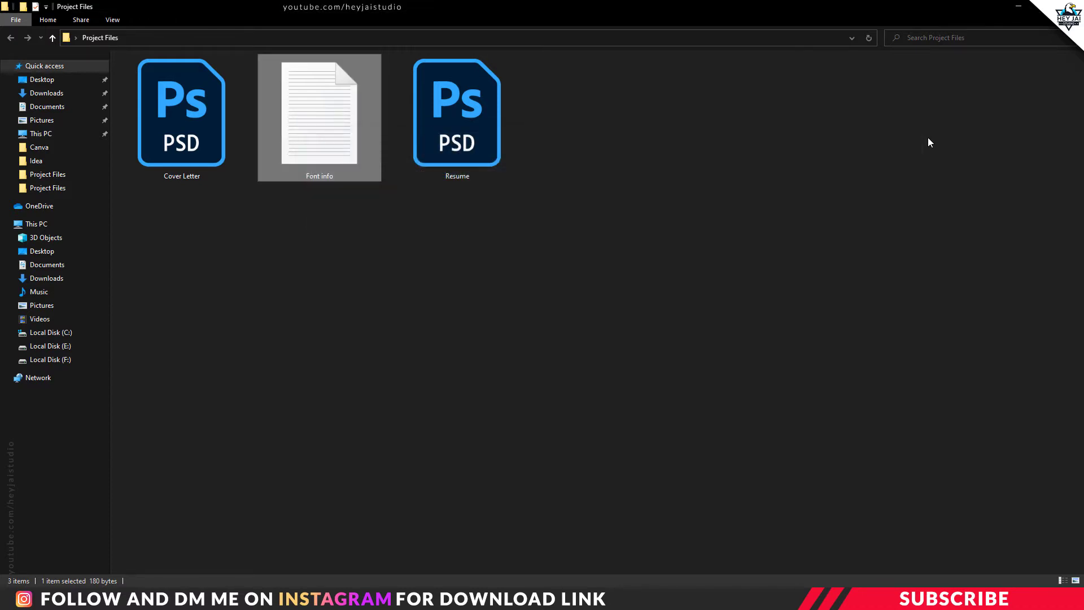
{"action": "left_click", "coordinate": [828, 154]}
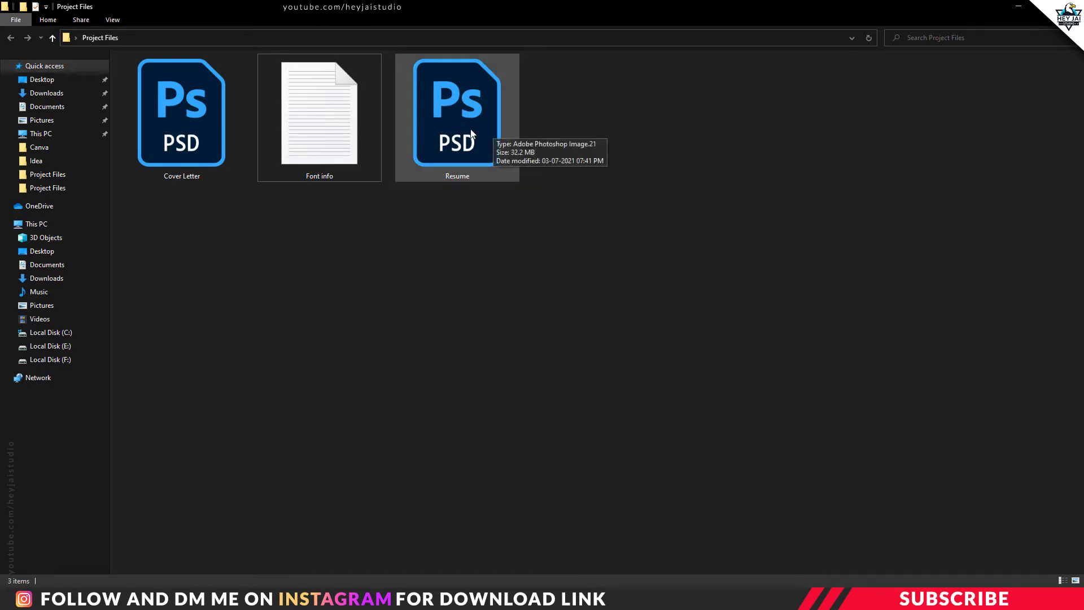
{"action": "double_click", "coordinate": [485, 127]}
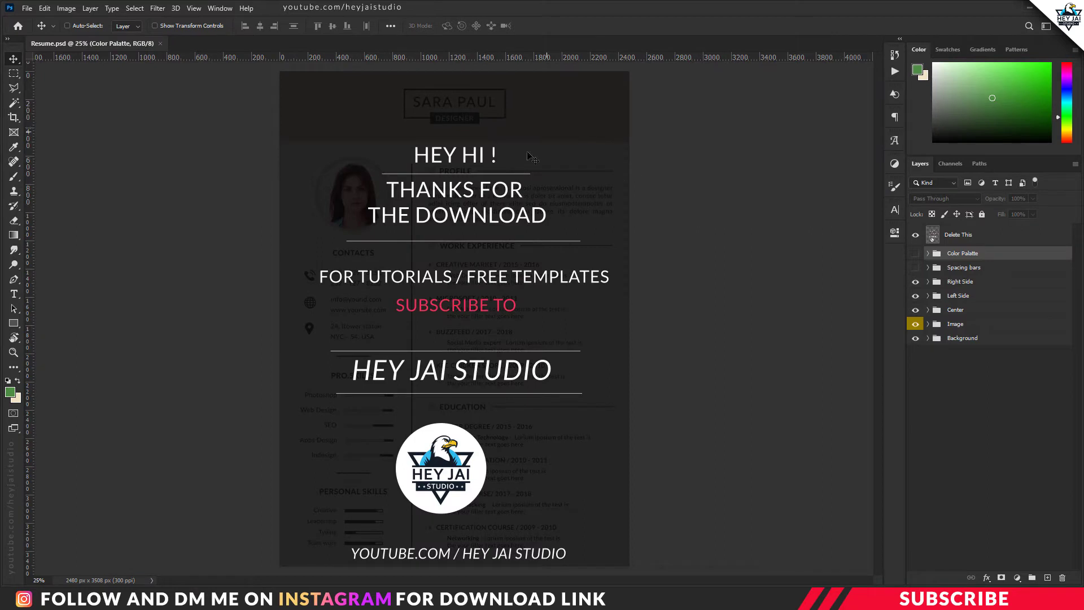
Hide the 'Delete This' overlay layer and delete the sample portrait Layer 5 from the Image group
{"action": "left_click", "coordinate": [915, 235]}
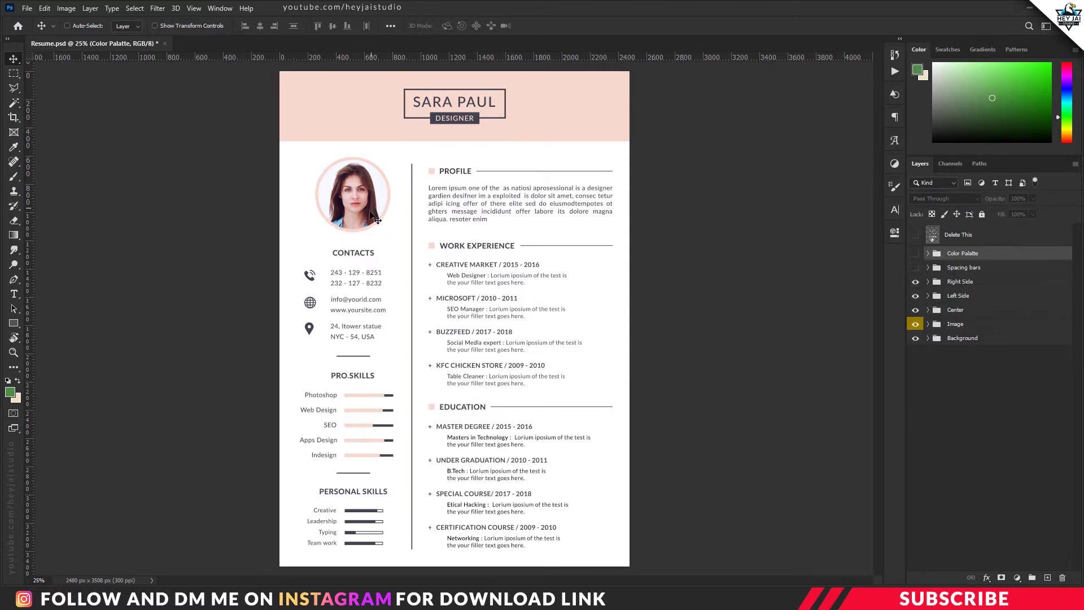
{"action": "left_click", "coordinate": [927, 324]}
{"action": "left_click", "coordinate": [963, 344]}
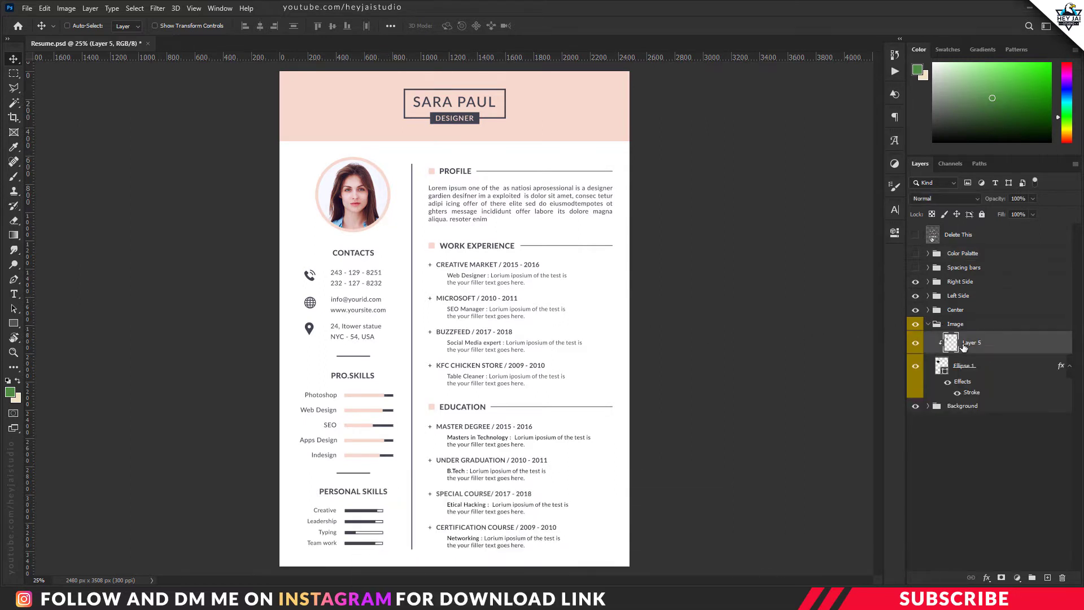
{"action": "key", "text": "Delete"}
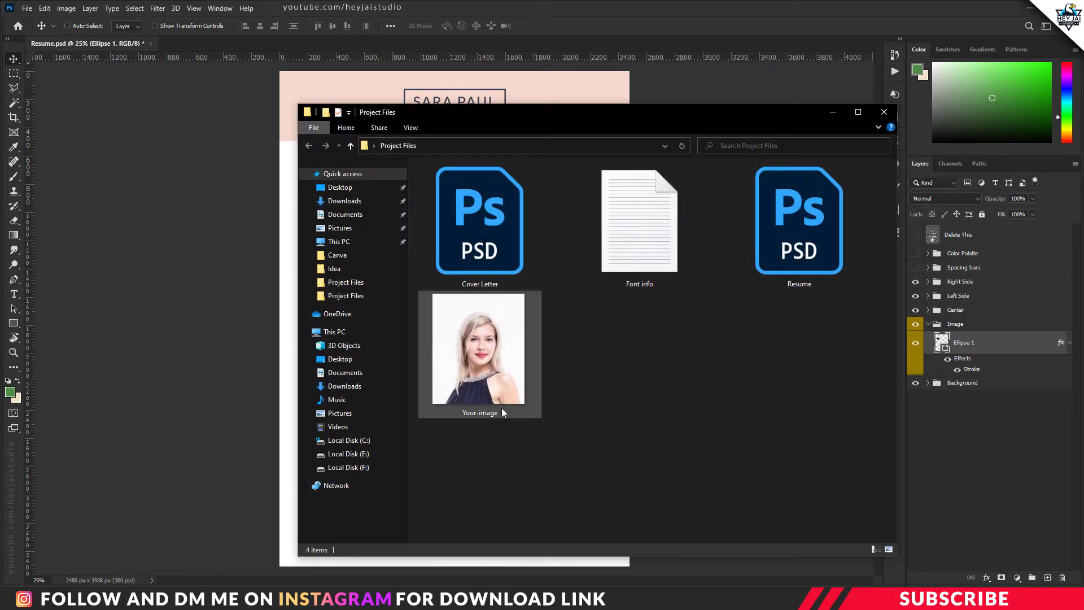
Open Your-image in Photoshop, drag it into Resume.psd as Layer 2, and close its window
{"action": "left_click", "coordinate": [501, 408]}
{"action": "right_click", "coordinate": [504, 364]}
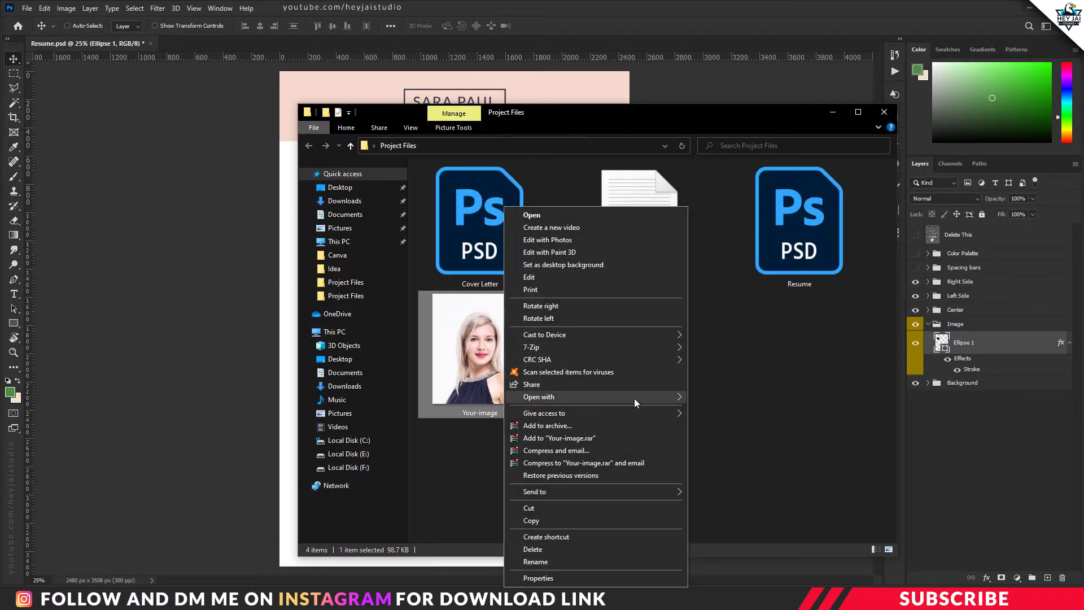
{"action": "mouse_move", "coordinate": [538, 396]}
{"action": "left_click", "coordinate": [699, 398]}
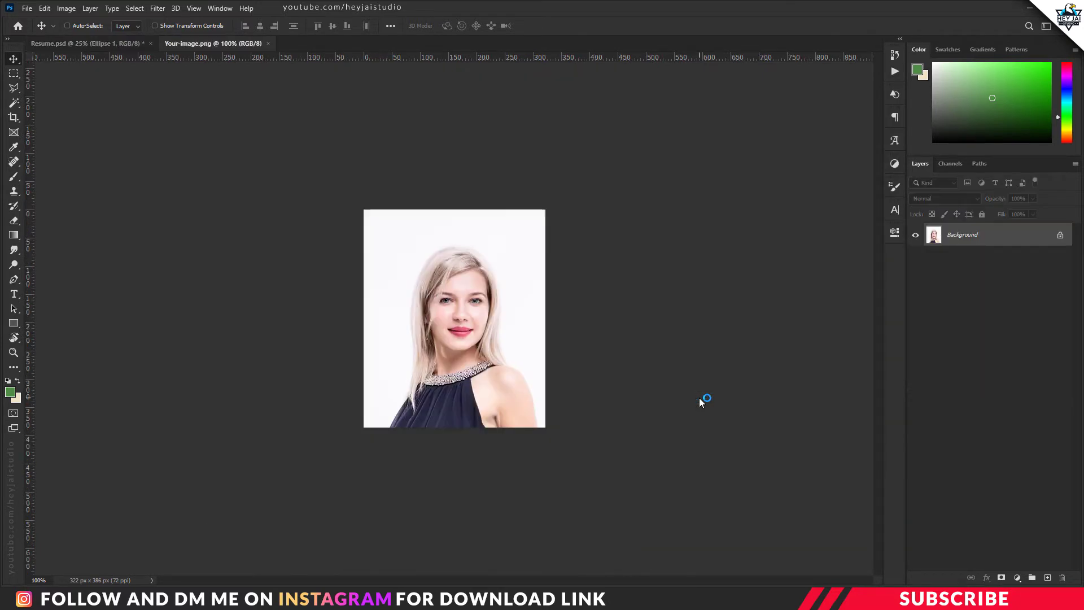
{"action": "left_click_drag", "start_coordinate": [228, 45], "coordinate": [221, 78]}
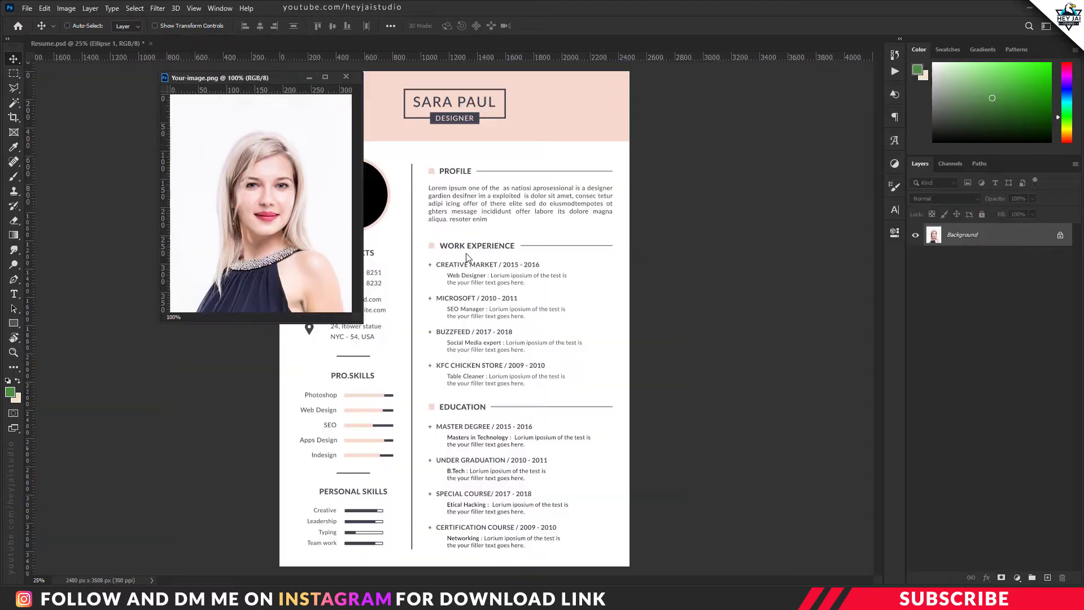
{"action": "left_click_drag", "start_coordinate": [393, 233], "coordinate": [392, 232]}
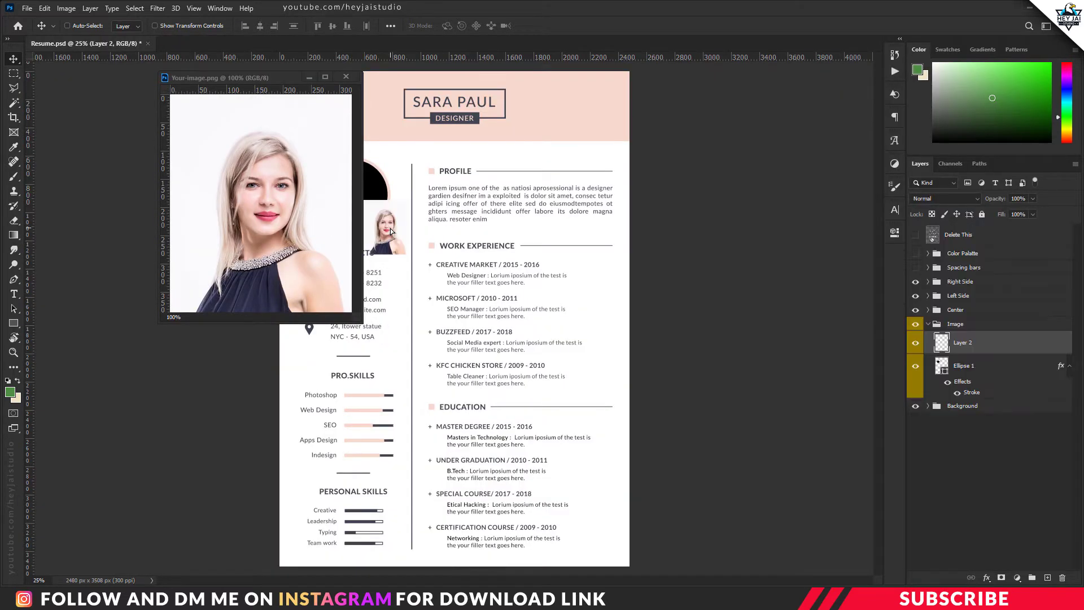
{"action": "left_click", "coordinate": [345, 78]}
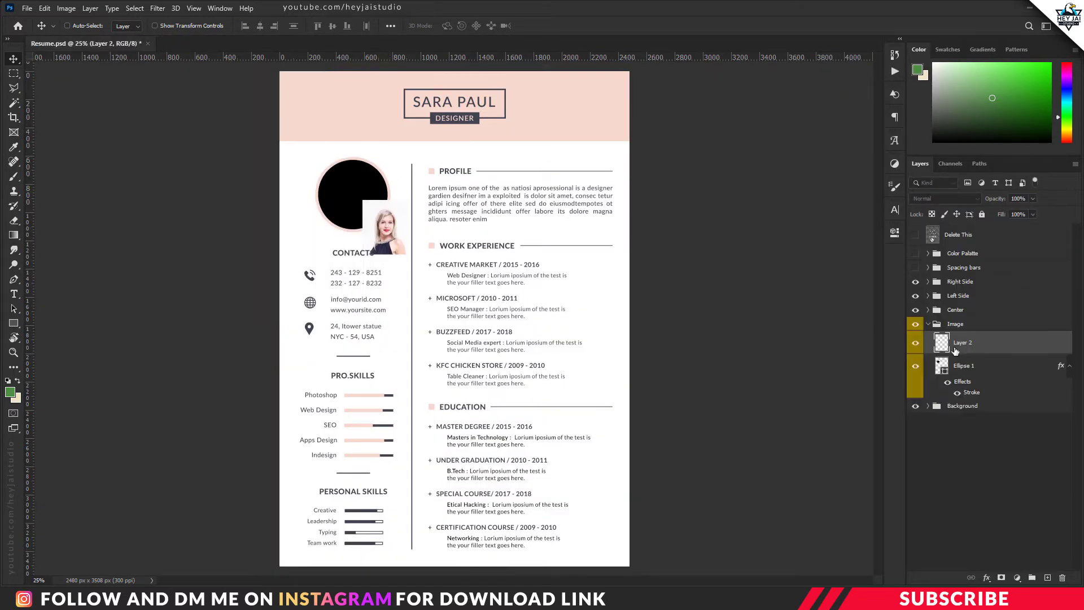
Clip Layer 2 to the circle, then centre and scale it with Ctrl+T to fill the frame
{"action": "right_click", "coordinate": [986, 348]}
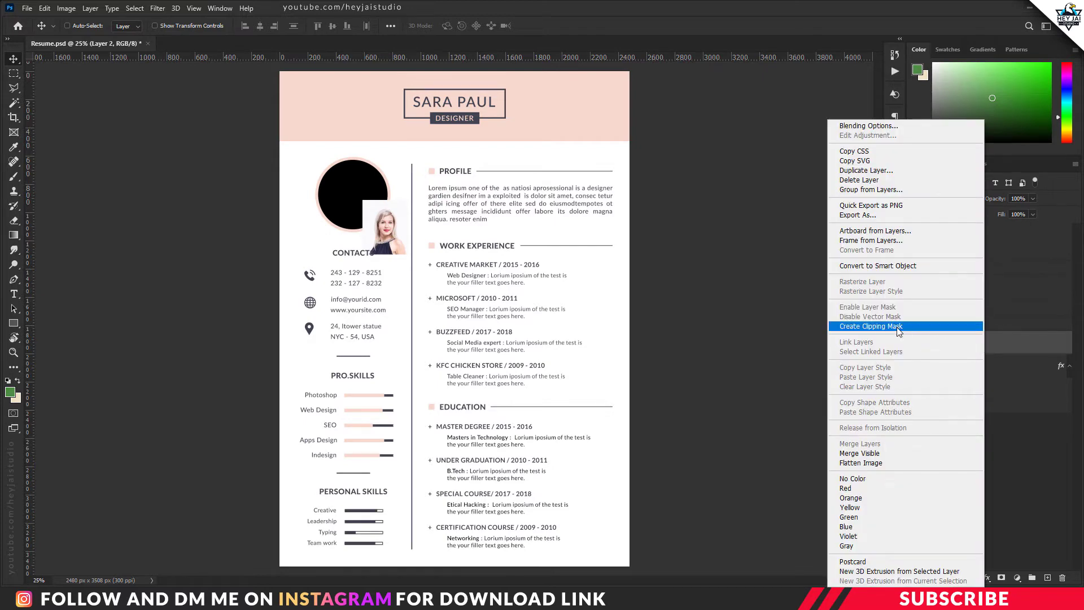
{"action": "left_click", "coordinate": [897, 327]}
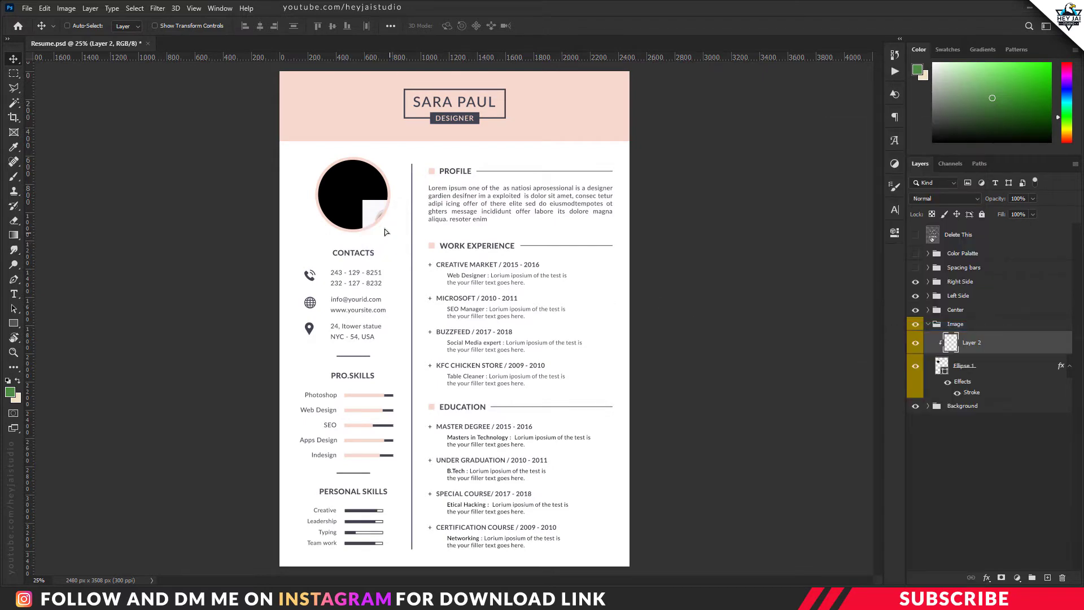
{"action": "mouse_move", "coordinate": [393, 249]}
{"action": "left_mouse_down"}
{"action": "mouse_move", "coordinate": [362, 214]}
{"action": "mouse_move", "coordinate": [450, 292]}
{"action": "mouse_move", "coordinate": [398, 229]}
{"action": "left_mouse_up"}
{"action": "key", "text": "ctrl+t"}
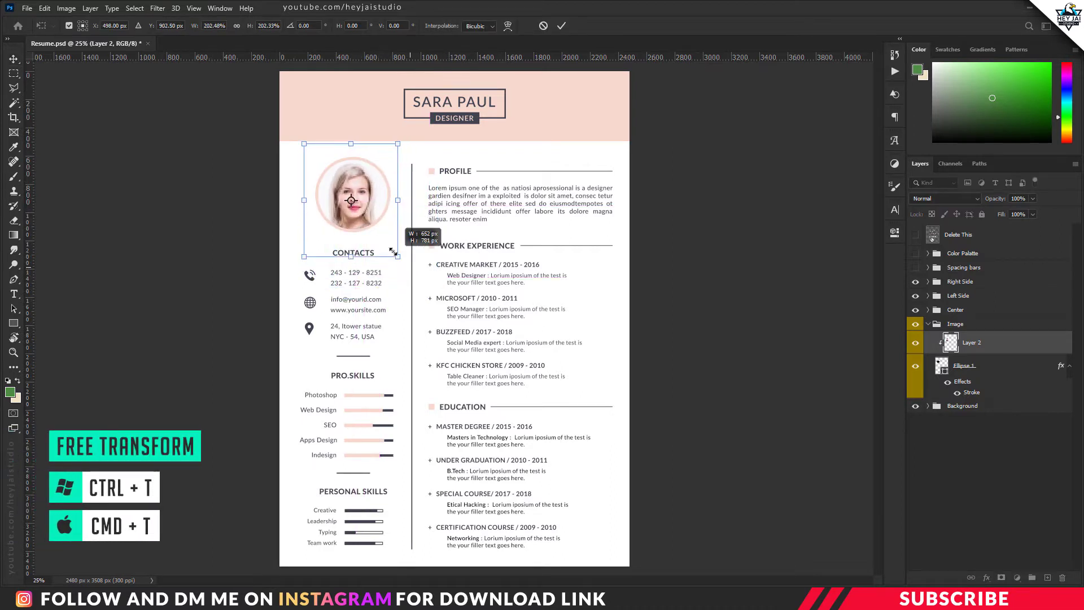
{"action": "mouse_move", "coordinate": [411, 270]}
{"action": "left_mouse_down"}
{"action": "mouse_move", "coordinate": [381, 237]}
{"action": "mouse_move", "coordinate": [393, 243]}
{"action": "left_mouse_up"}
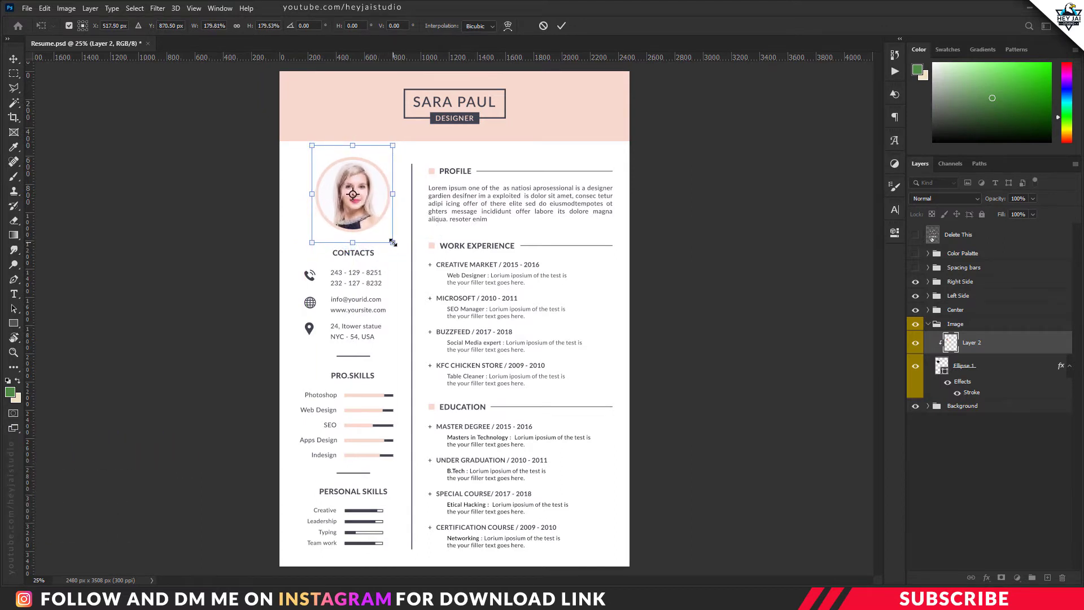
{"action": "key", "text": "Return"}
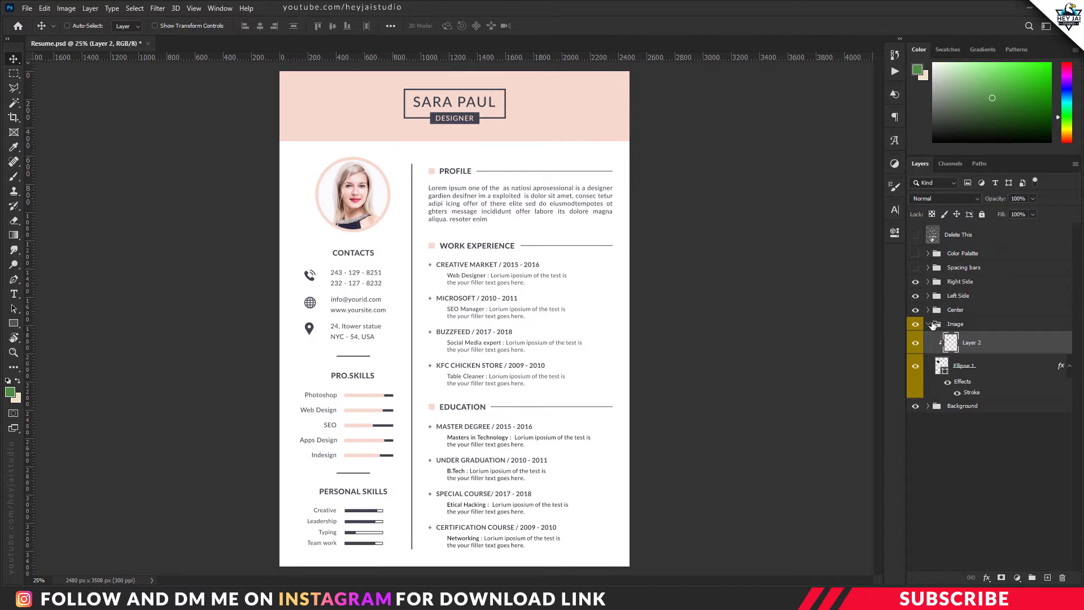
{"action": "left_click", "coordinate": [928, 324]}
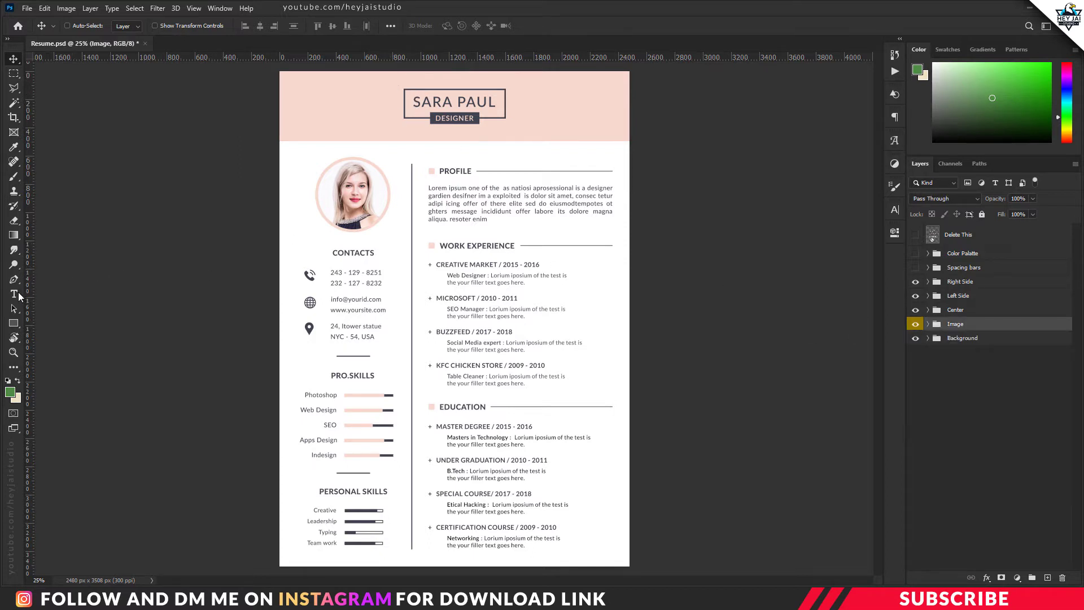
{"action": "left_click", "coordinate": [13, 297]}
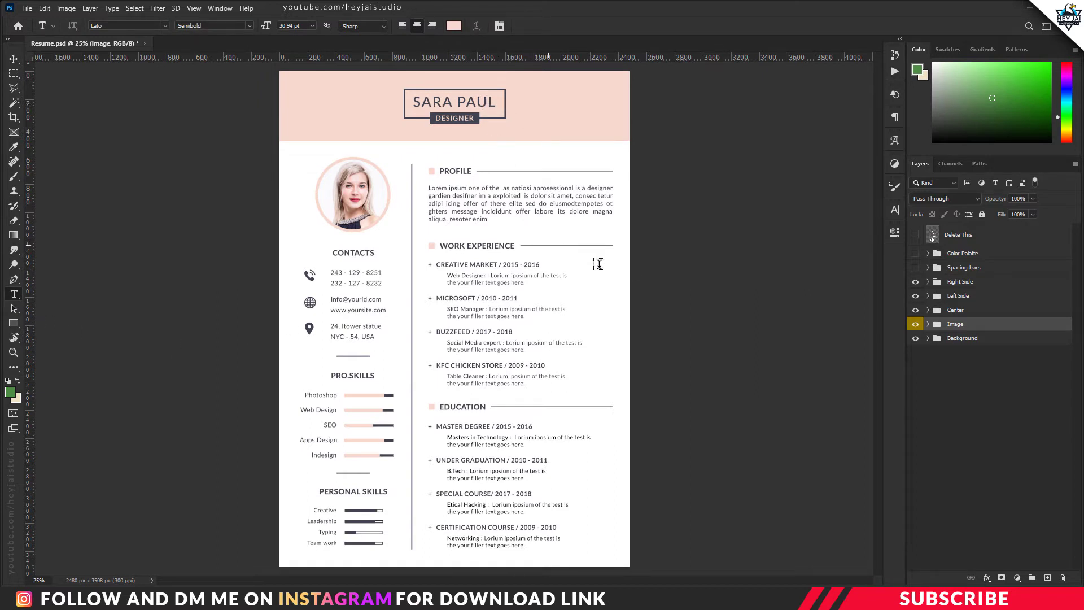
{"action": "left_click", "coordinate": [928, 310]}
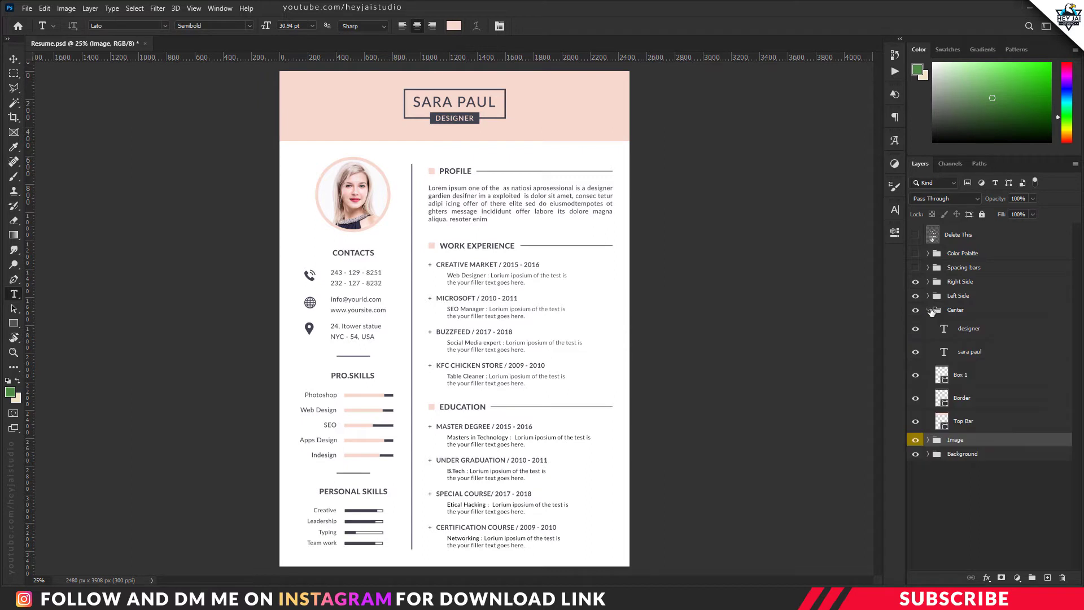
{"action": "left_click", "coordinate": [974, 352]}
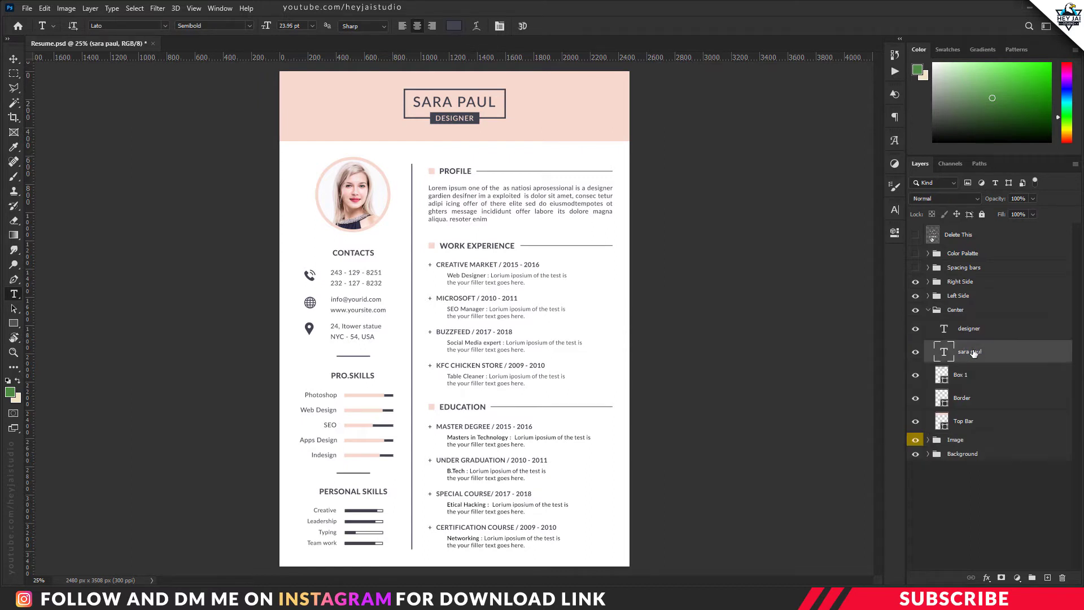
{"action": "left_click", "coordinate": [452, 101]}
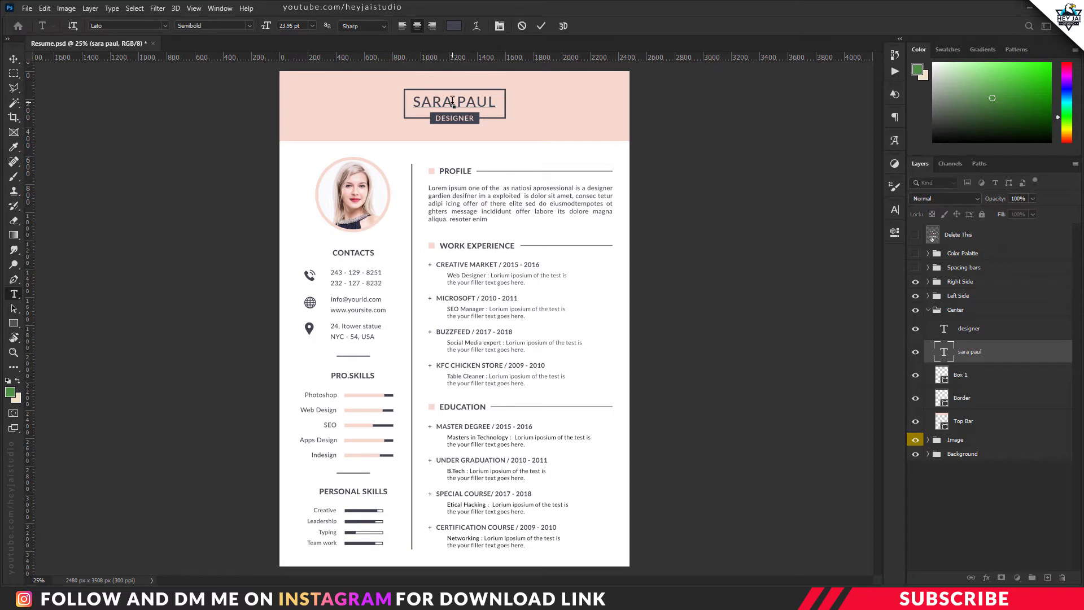
{"action": "key", "text": "ctrl+a"}
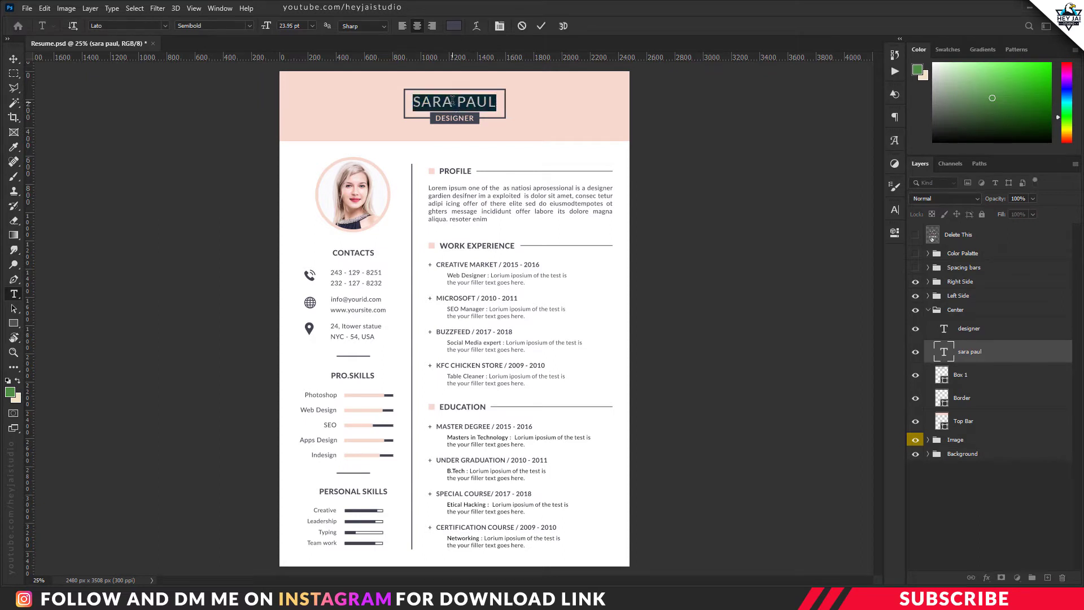
{"action": "type", "text": "U R NA"}
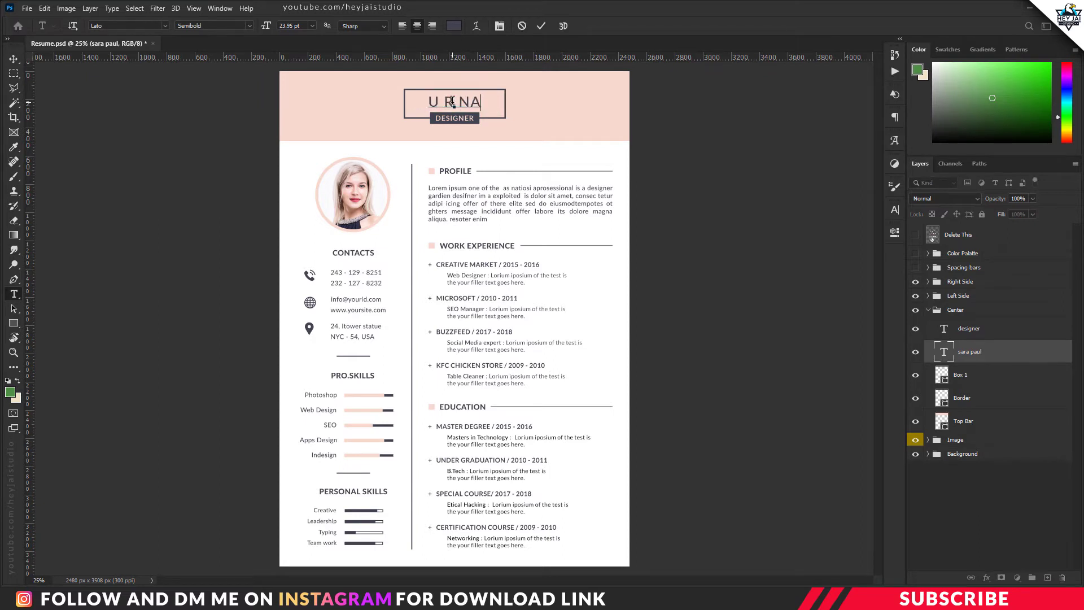
{"action": "type", "text": "ME"}
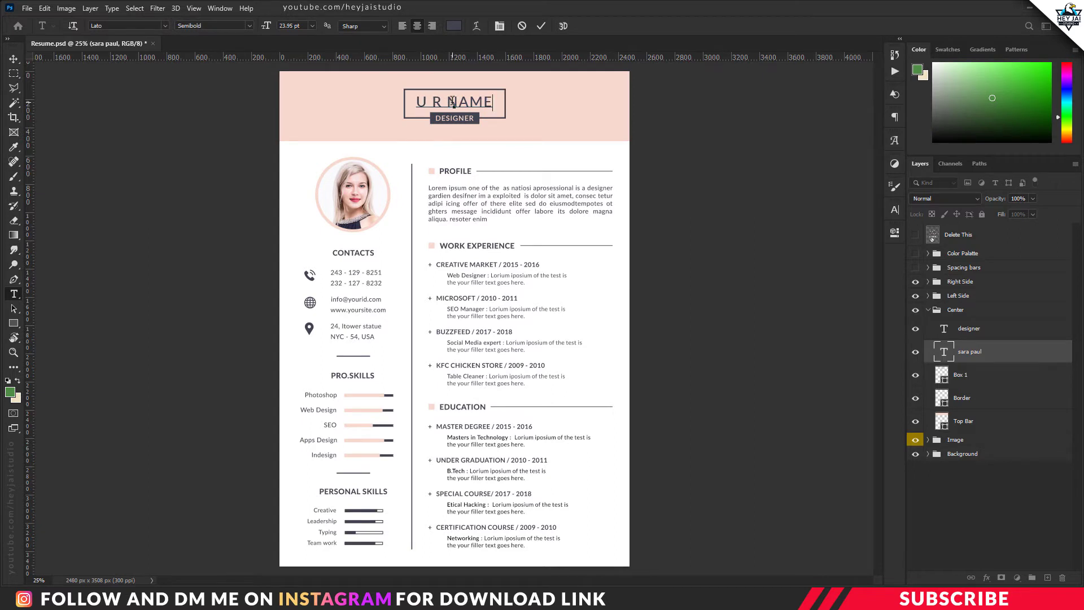
{"action": "key", "text": "ctrl+Return"}
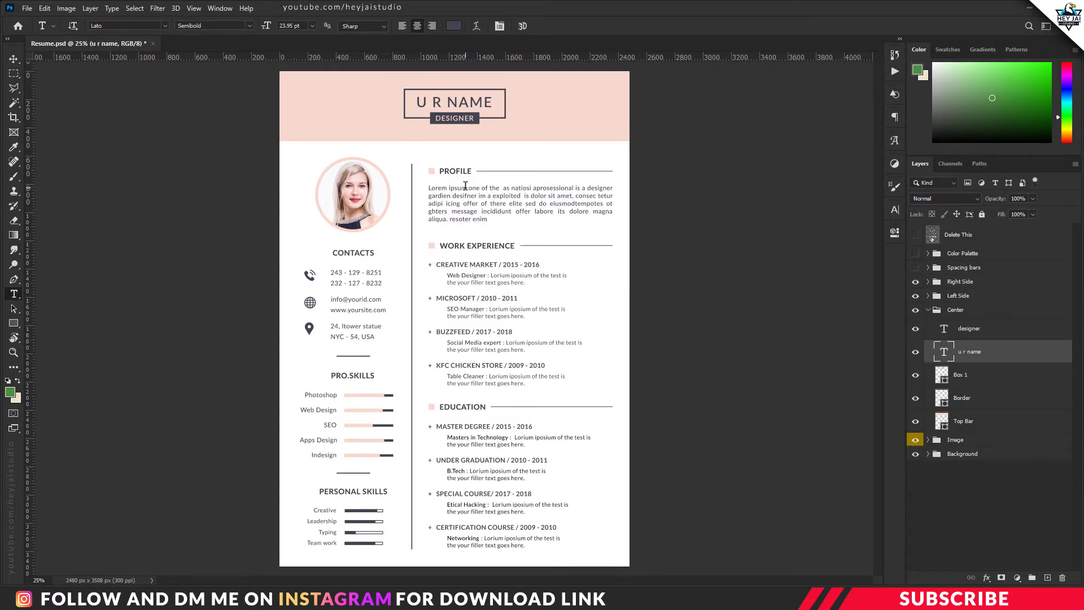
{"action": "key", "text": "ctrl+z"}
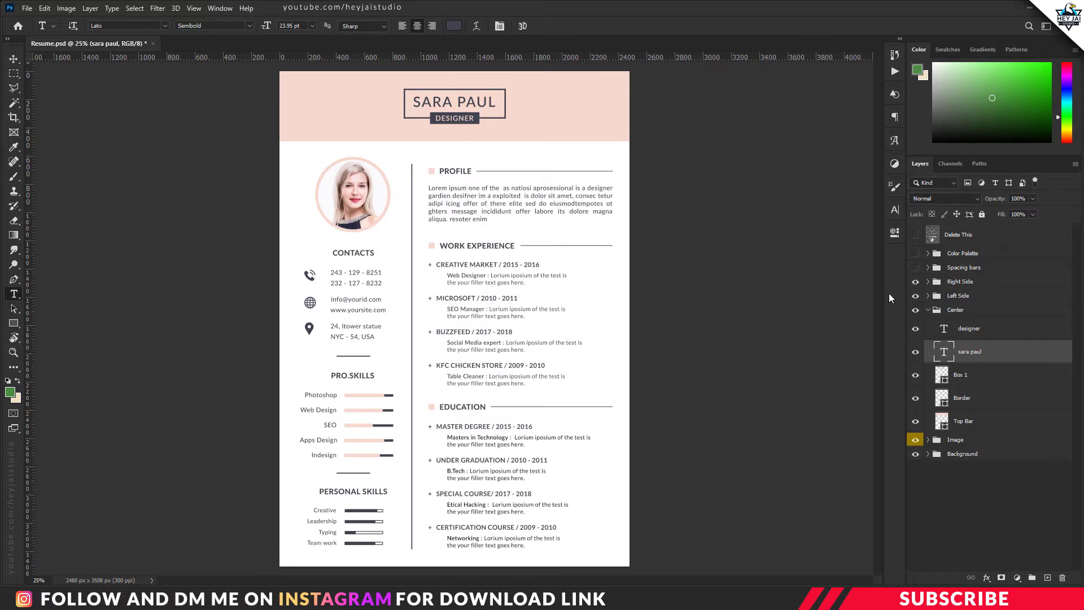
{"action": "left_click", "coordinate": [975, 333]}
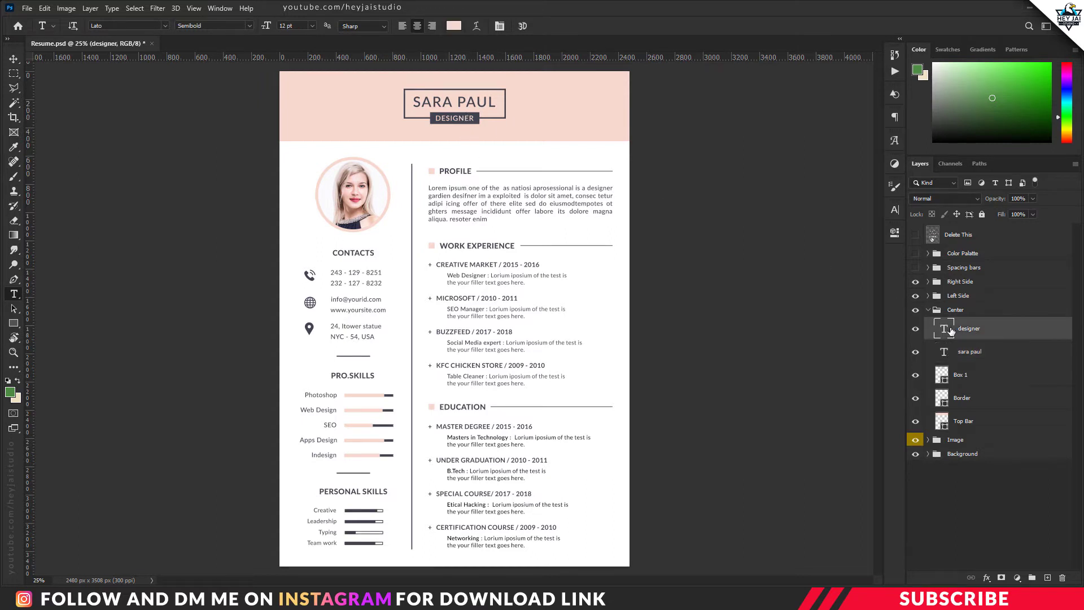
{"action": "left_click", "coordinate": [462, 117]}
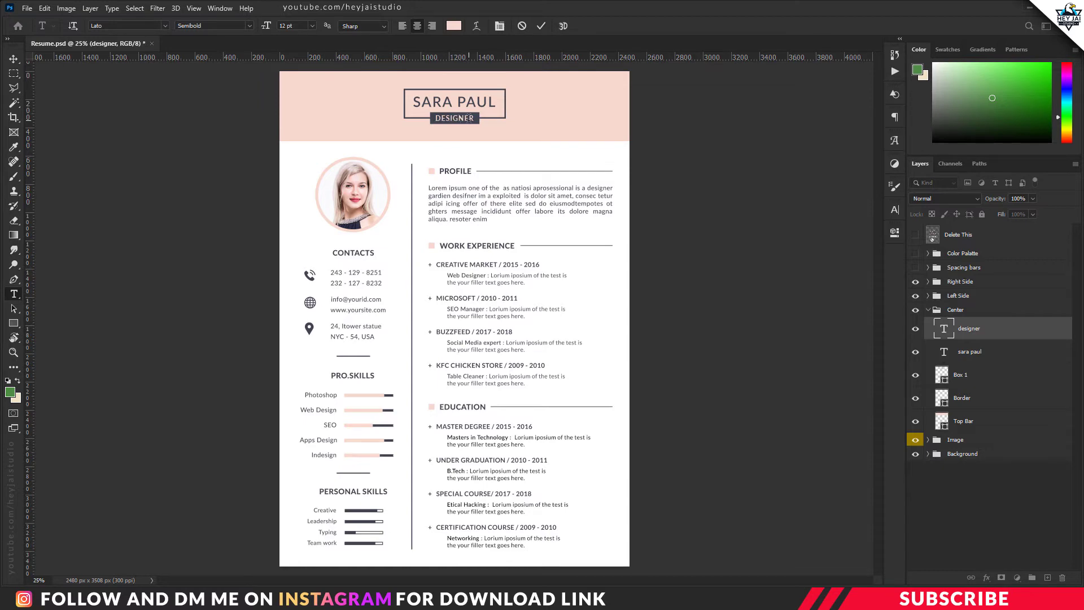
{"action": "key", "text": "ctrl+Return"}
{"action": "key", "text": "ctrl+plus"}
{"action": "scroll", "coordinate": [543, 288], "scroll_direction": "up", "scroll_amount": 2}
{"action": "scroll", "coordinate": [571, 337], "scroll_direction": "up", "scroll_amount": 3}
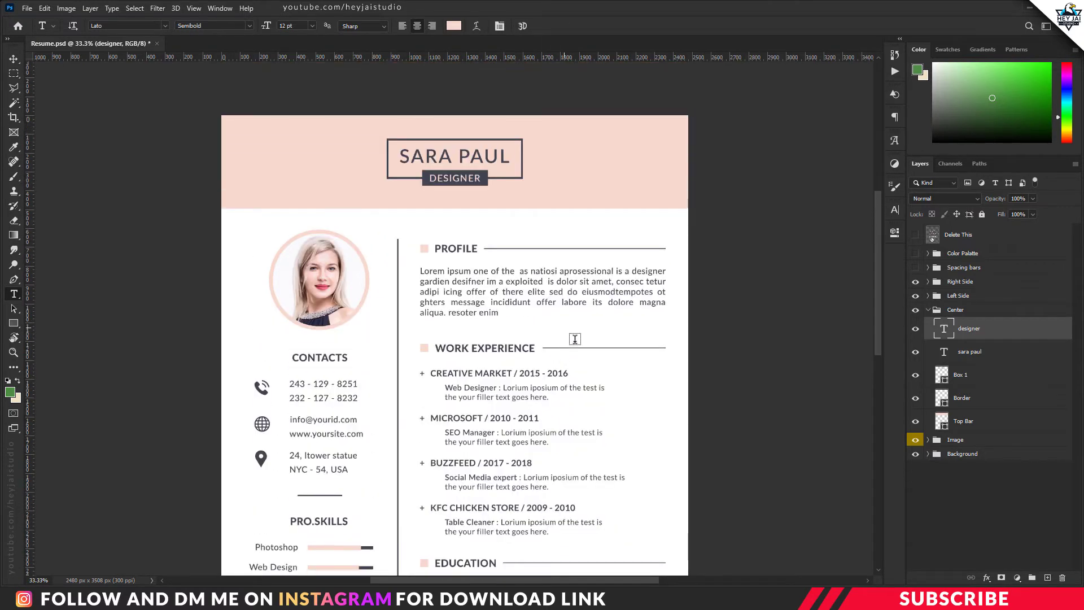
{"action": "scroll", "coordinate": [571, 336], "scroll_direction": "up", "scroll_amount": 3}
{"action": "key", "text": "ctrl+plus"}
{"action": "scroll", "coordinate": [581, 334], "scroll_direction": "up", "scroll_amount": 4}
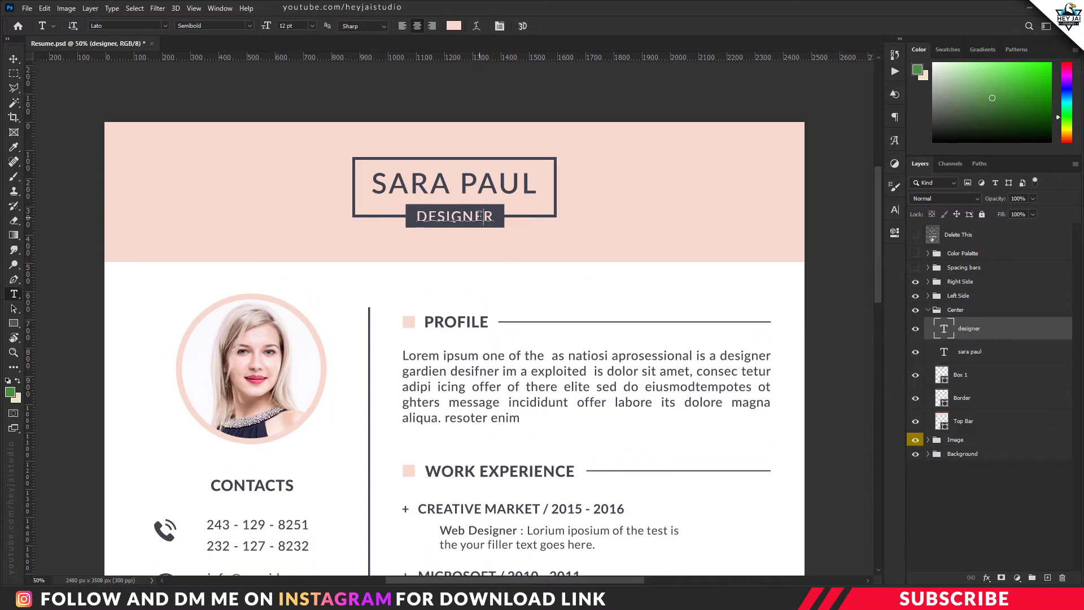
{"action": "left_click", "coordinate": [480, 216]}
{"action": "key", "text": "ctrl+Return"}
{"action": "left_click", "coordinate": [12, 61]}
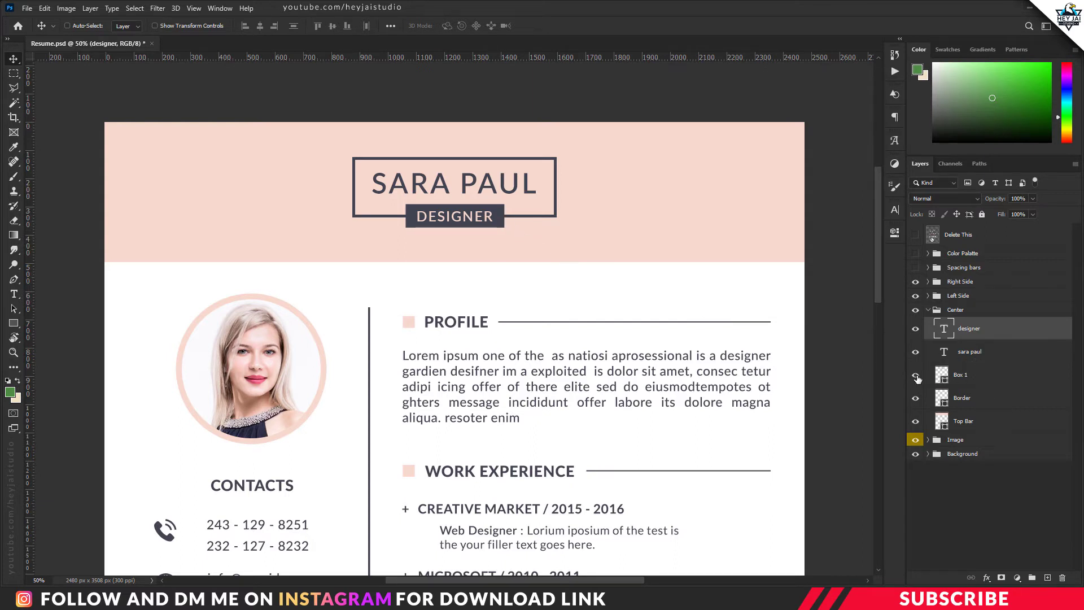
{"action": "left_click", "coordinate": [946, 377]}
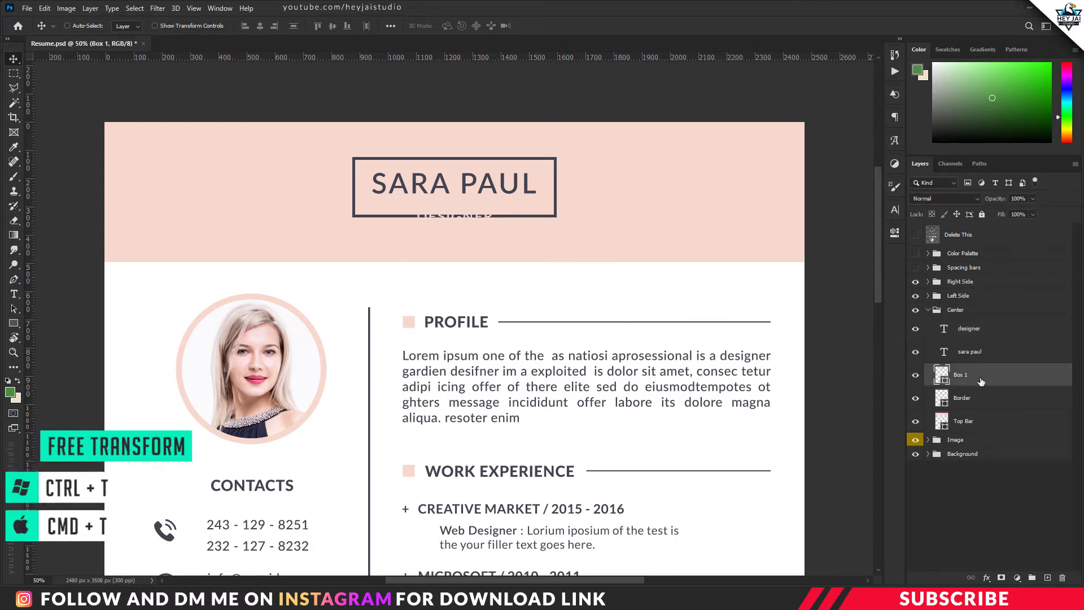
{"action": "key", "text": "ctrl"}
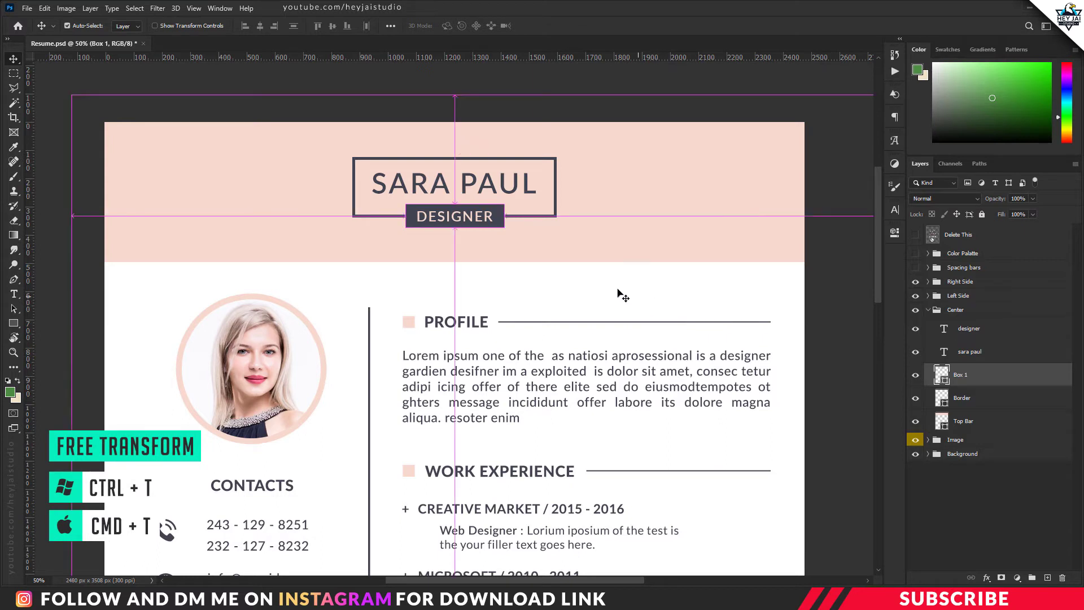
{"action": "key", "text": "ctrl+t"}
{"action": "left_click_drag", "start_coordinate": [504, 216], "coordinate": [613, 221]}
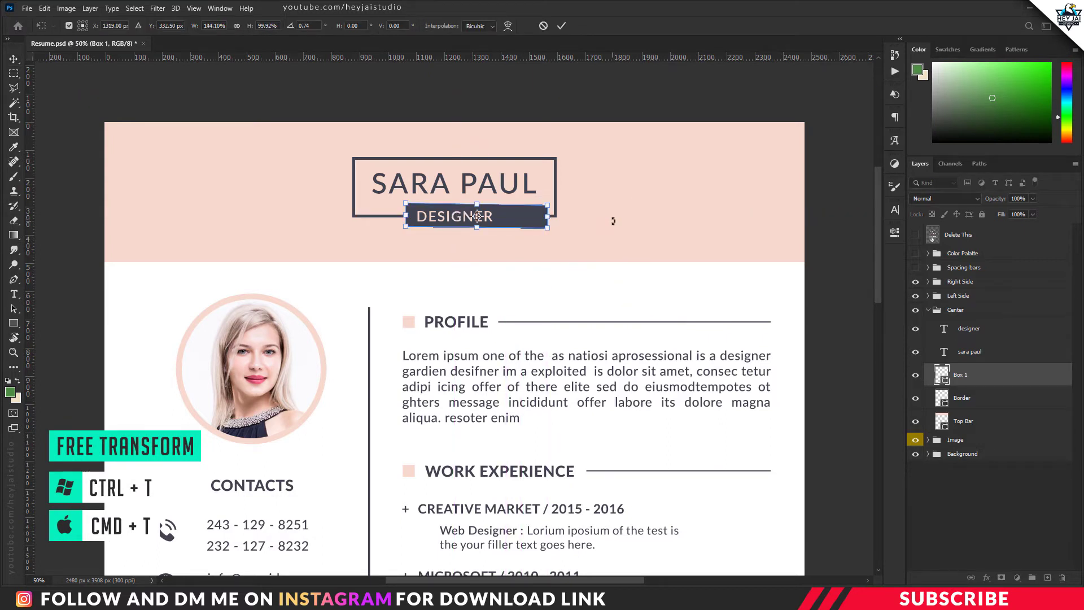
{"action": "left_click_drag", "start_coordinate": [406, 216], "coordinate": [359, 208]}
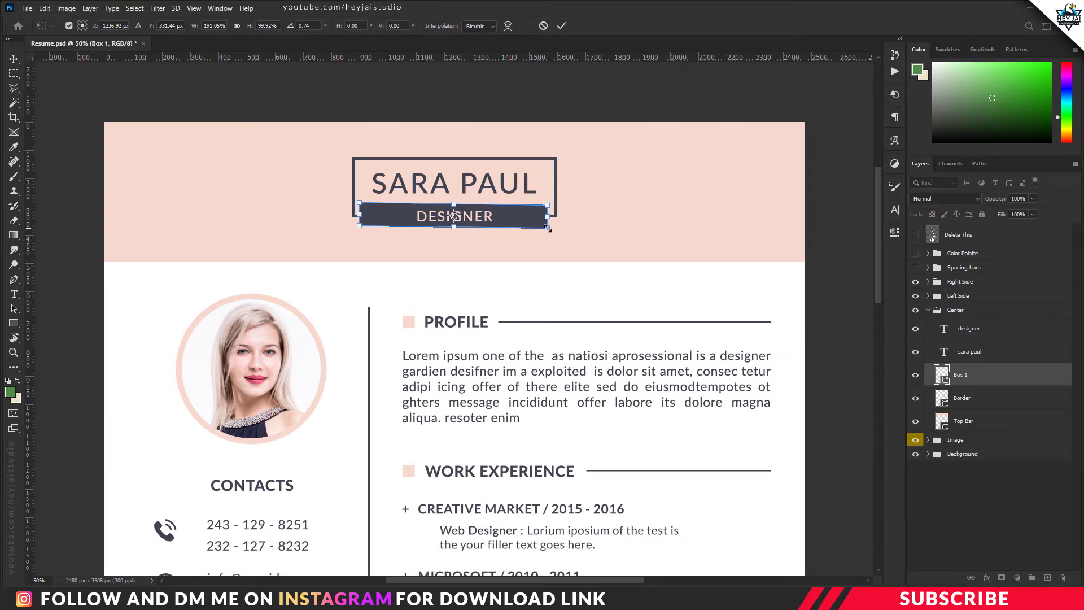
{"action": "left_click_drag", "start_coordinate": [547, 226], "coordinate": [617, 238]}
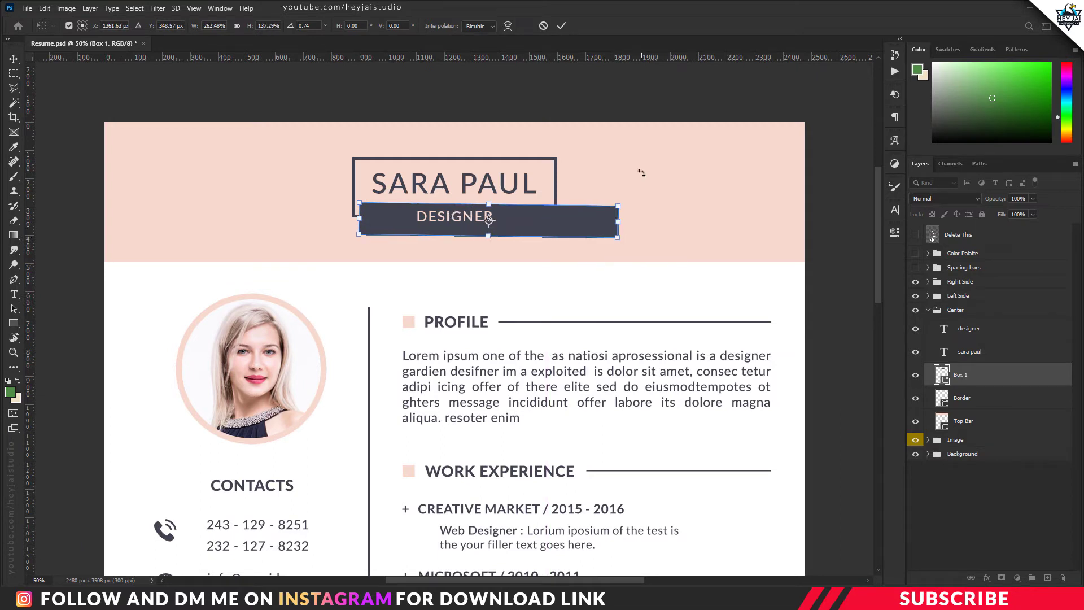
{"action": "key", "text": "Return"}
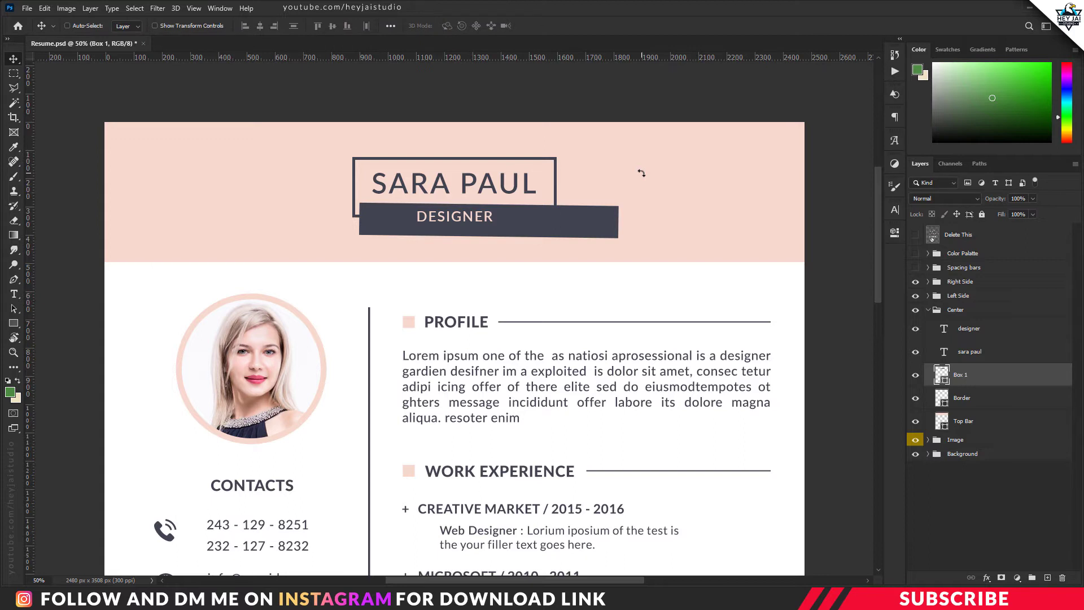
{"action": "key", "text": "ctrl+z"}
{"action": "key", "text": "ctrl+z"}
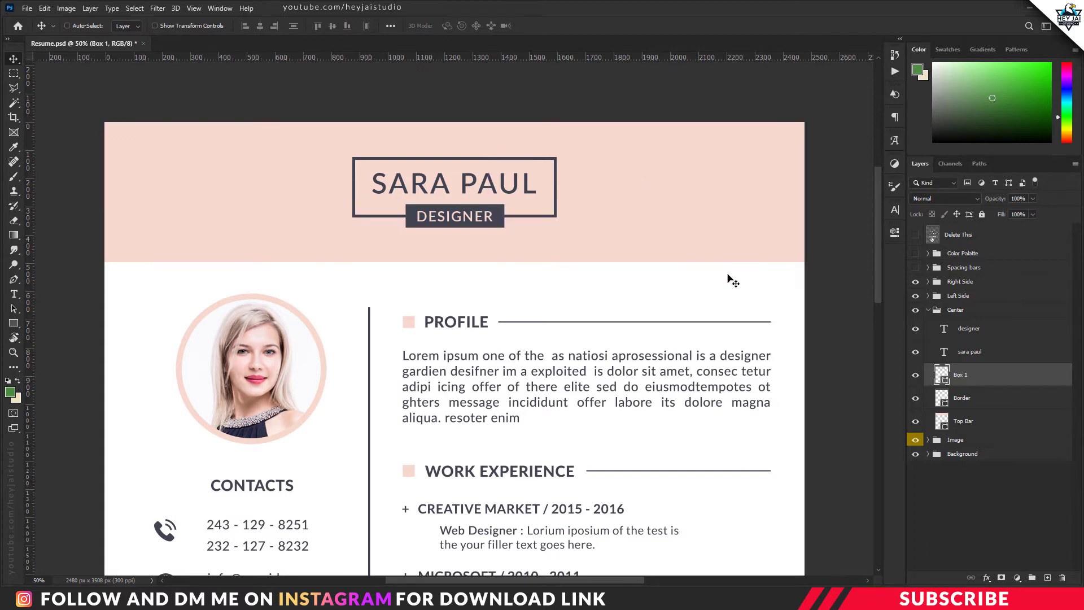
{"action": "left_click", "coordinate": [984, 403]}
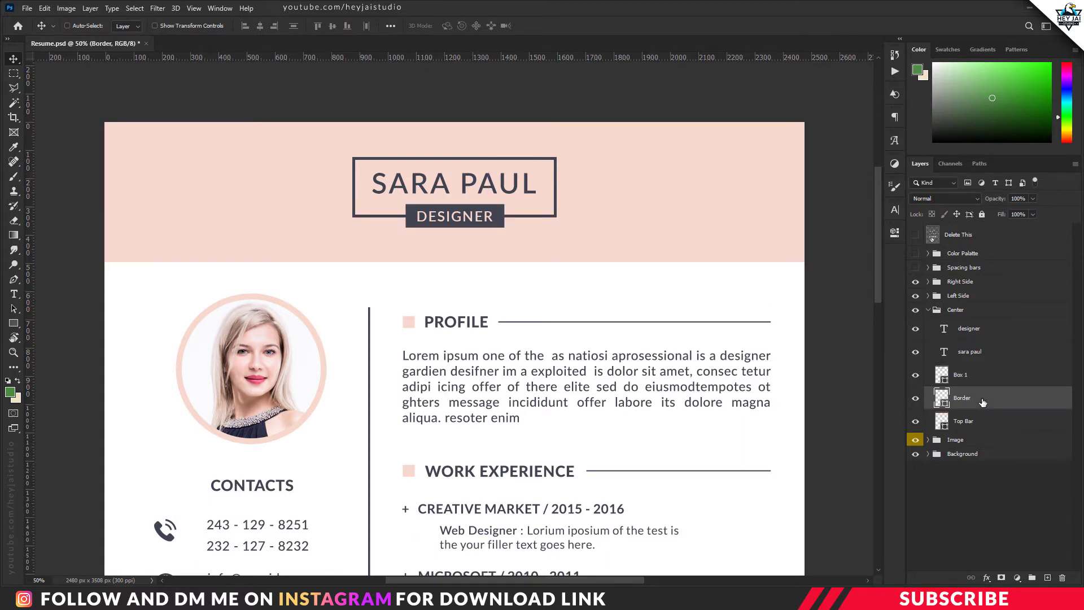
{"action": "key", "text": "ctrl+t"}
{"action": "left_click_drag", "start_coordinate": [556, 187], "coordinate": [626, 182]}
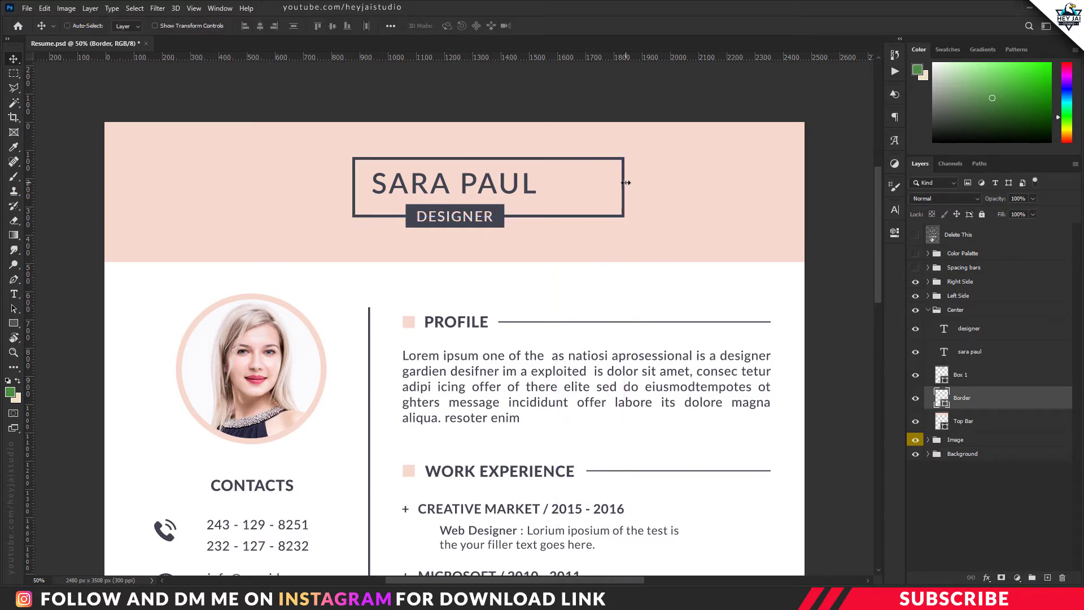
{"action": "key", "text": "ctrl+z"}
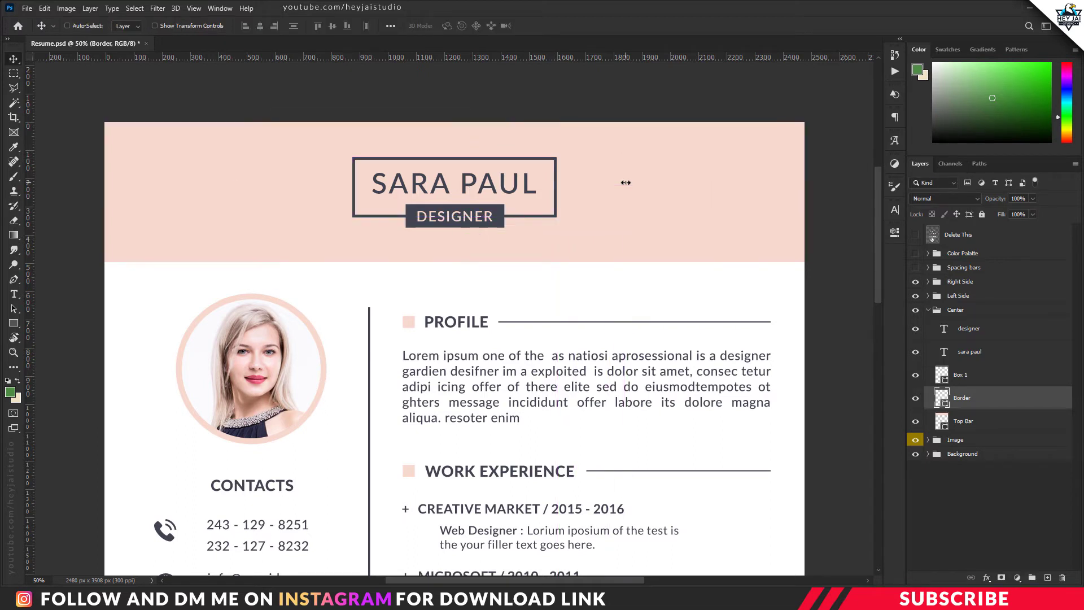
{"action": "key", "text": "ctrl+minus"}
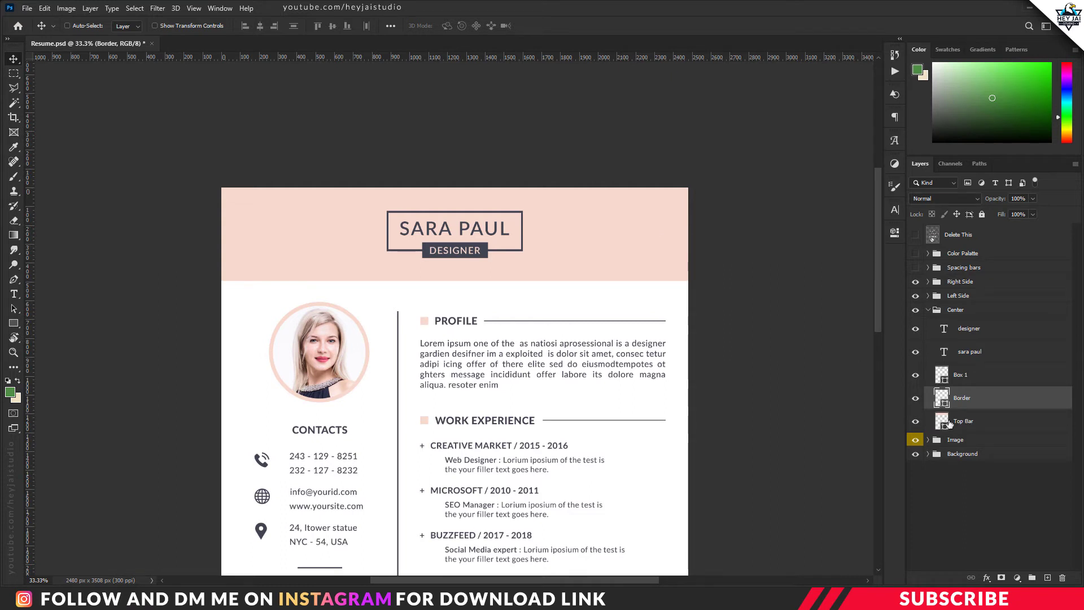
{"action": "left_click", "coordinate": [915, 422]}
{"action": "double_click", "coordinate": [942, 421]}
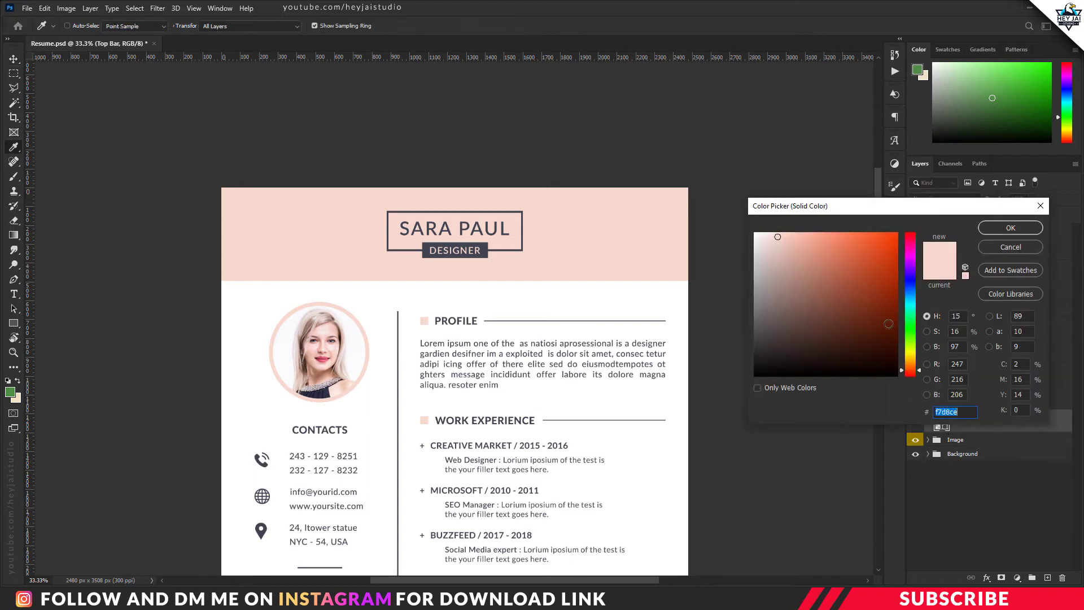
{"action": "left_click_drag", "start_coordinate": [911, 330], "coordinate": [911, 280]}
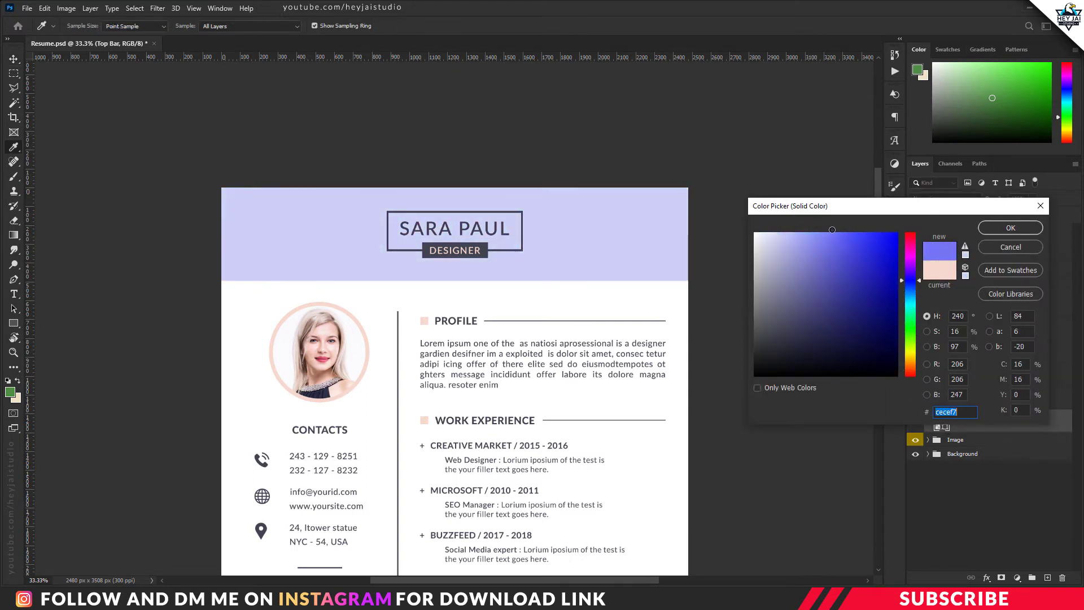
{"action": "type", "text": "000000"}
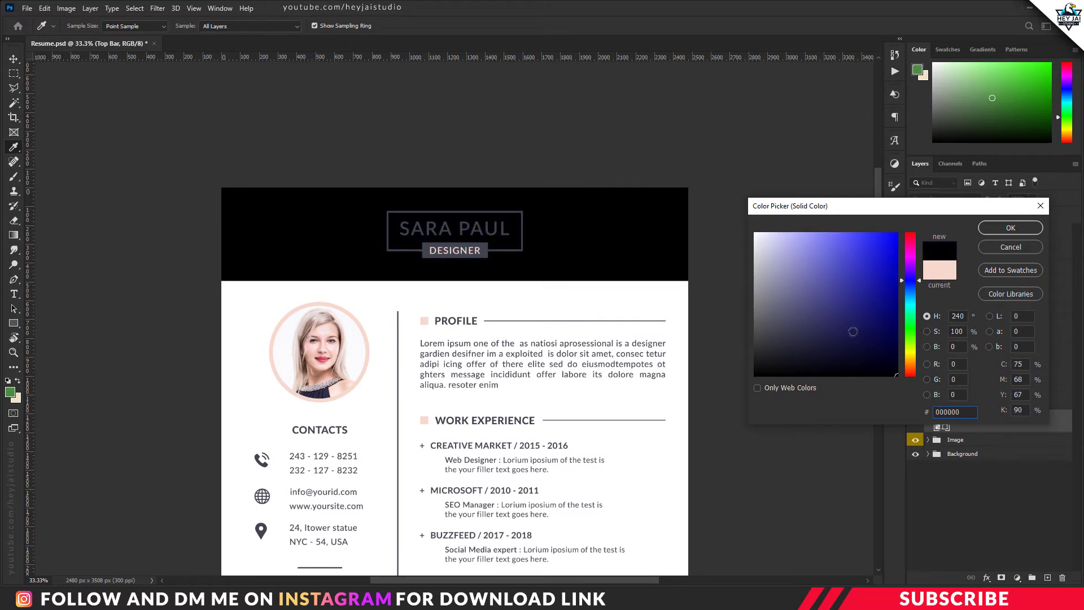
{"action": "mouse_move", "coordinate": [831, 283]}
{"action": "left_mouse_down"}
{"action": "mouse_move", "coordinate": [813, 242]}
{"action": "mouse_move", "coordinate": [789, 244]}
{"action": "mouse_move", "coordinate": [781, 232]}
{"action": "left_mouse_up"}
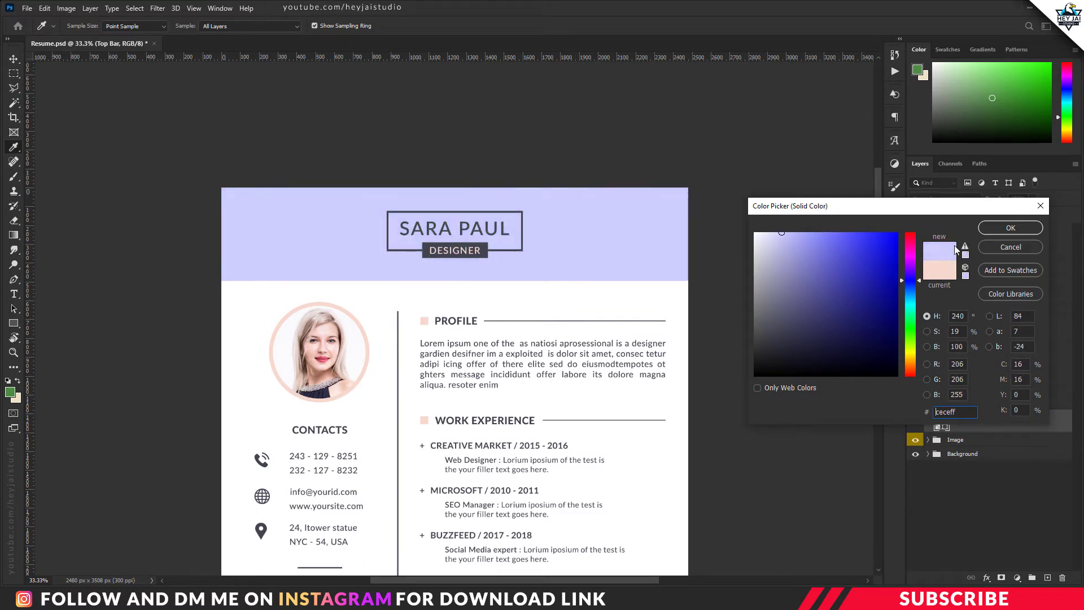
{"action": "left_click", "coordinate": [1011, 247]}
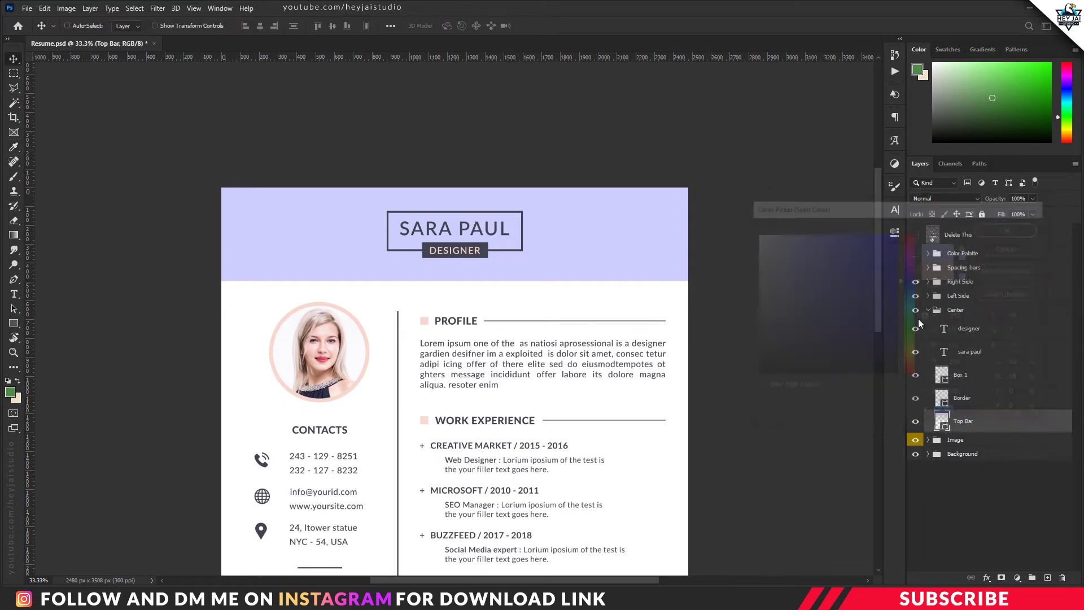
{"action": "left_click_drag", "start_coordinate": [878, 212], "coordinate": [876, 279]}
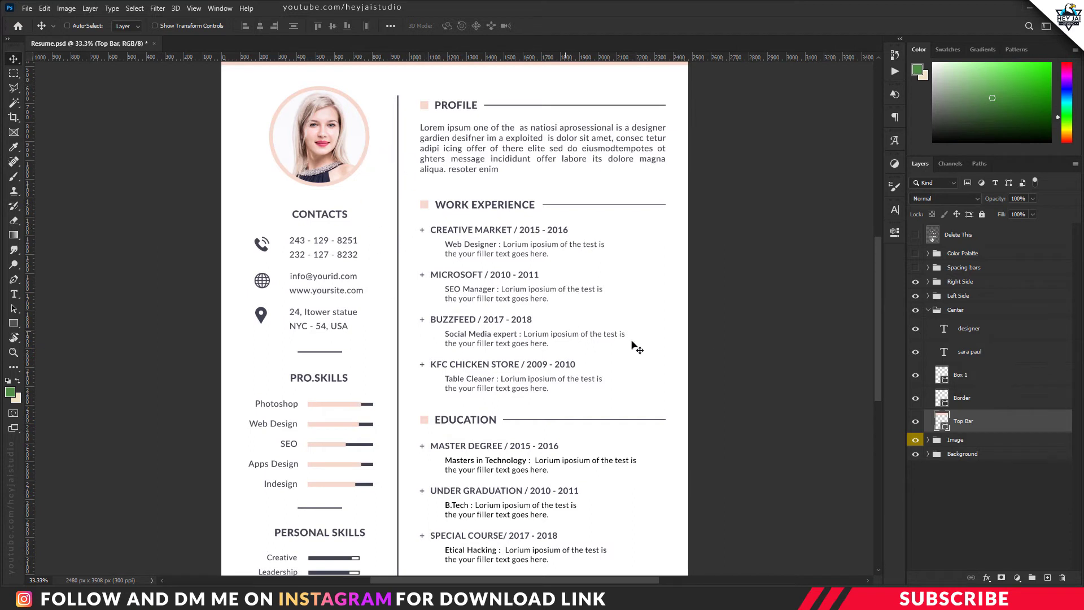
{"action": "left_click", "coordinate": [929, 311]}
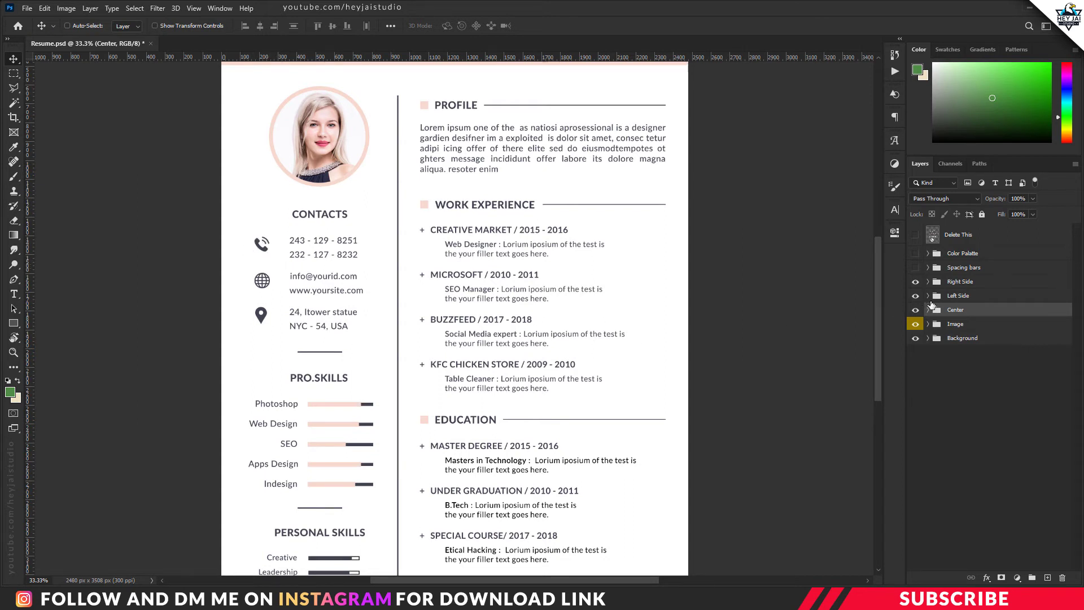
{"action": "left_click", "coordinate": [927, 296]}
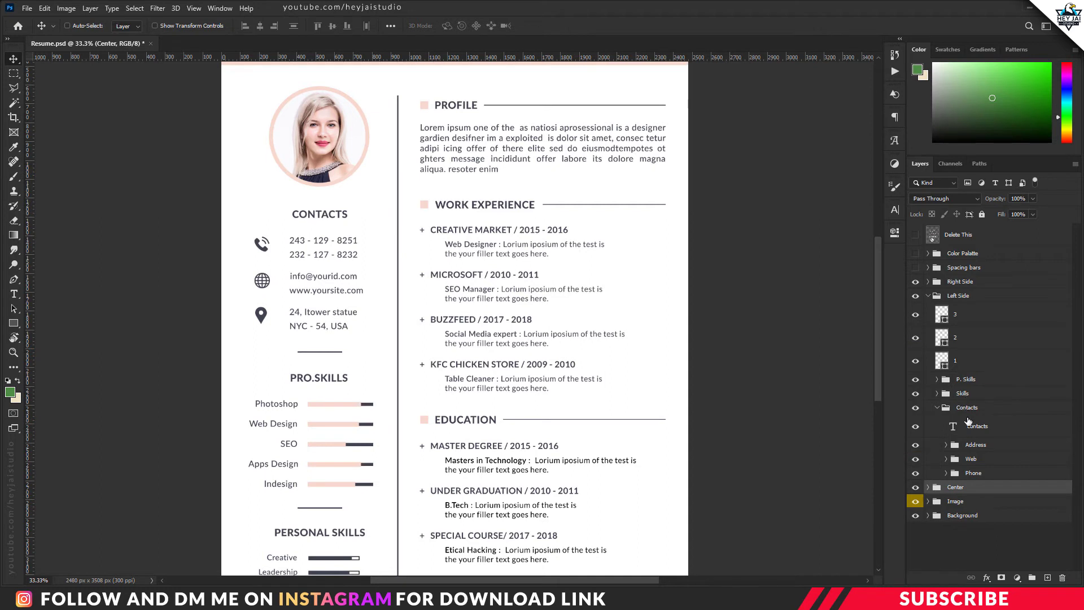
{"action": "left_click", "coordinate": [946, 473]}
{"action": "left_click", "coordinate": [979, 492]}
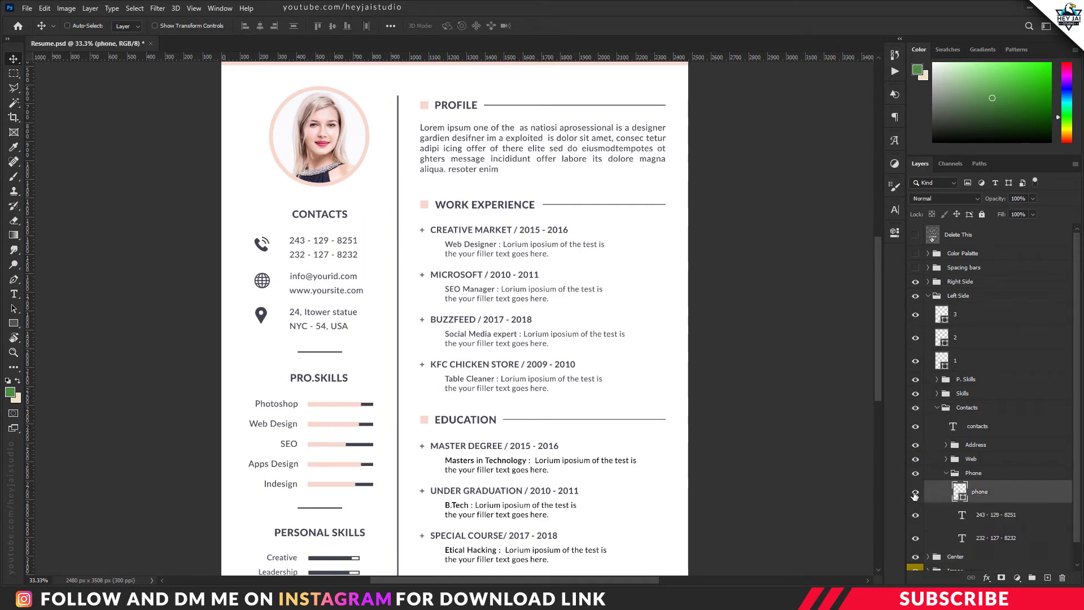
{"action": "left_click", "coordinate": [916, 493]}
{"action": "left_click", "coordinate": [916, 493]}
{"action": "double_click", "coordinate": [962, 499]}
{"action": "type", "text": "032dd4"}
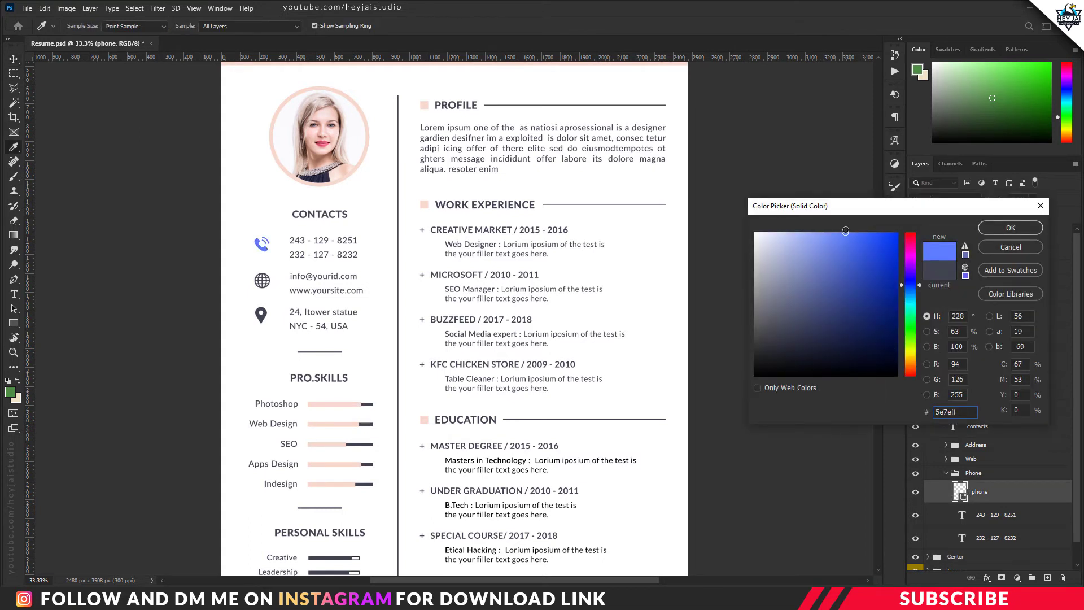
{"action": "type", "text": "001f9b"}
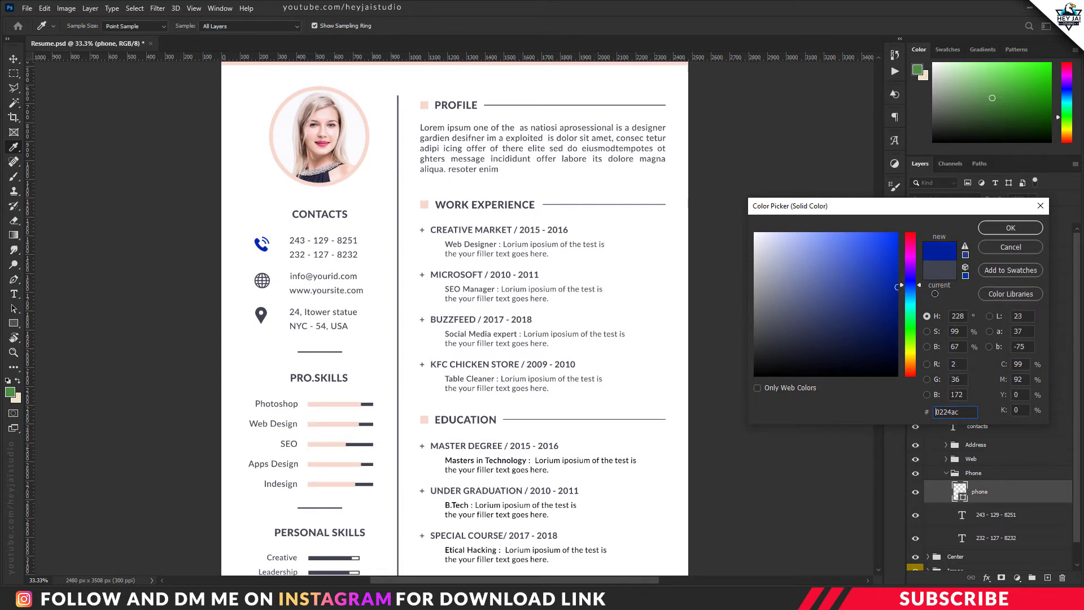
{"action": "left_click", "coordinate": [1010, 247]}
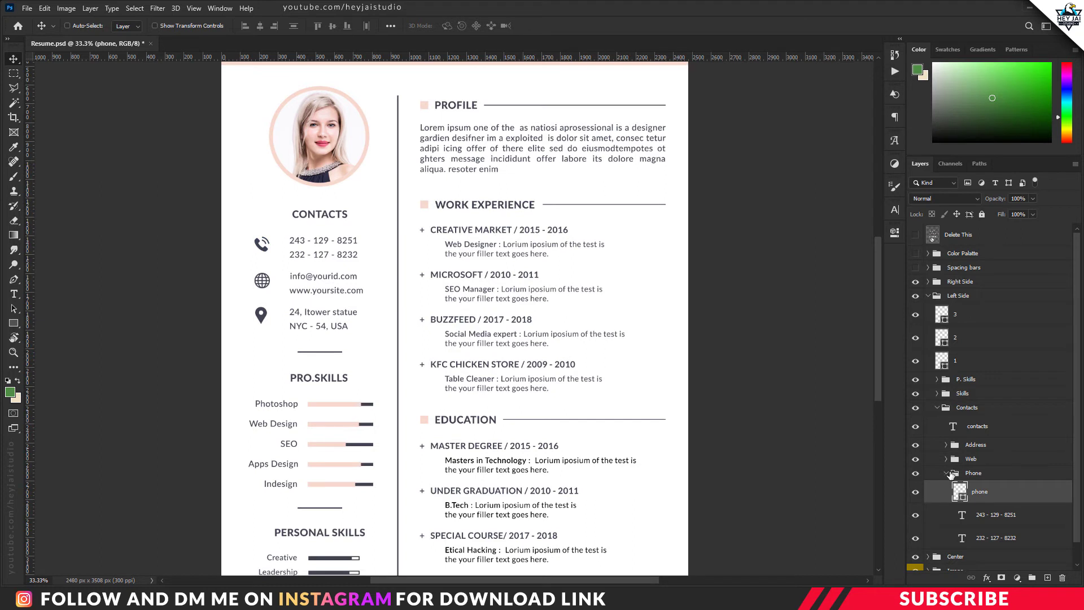
{"action": "left_click", "coordinate": [947, 473]}
{"action": "left_click", "coordinate": [938, 407]}
{"action": "scroll", "coordinate": [490, 427], "scroll_direction": "down", "scroll_amount": 1}
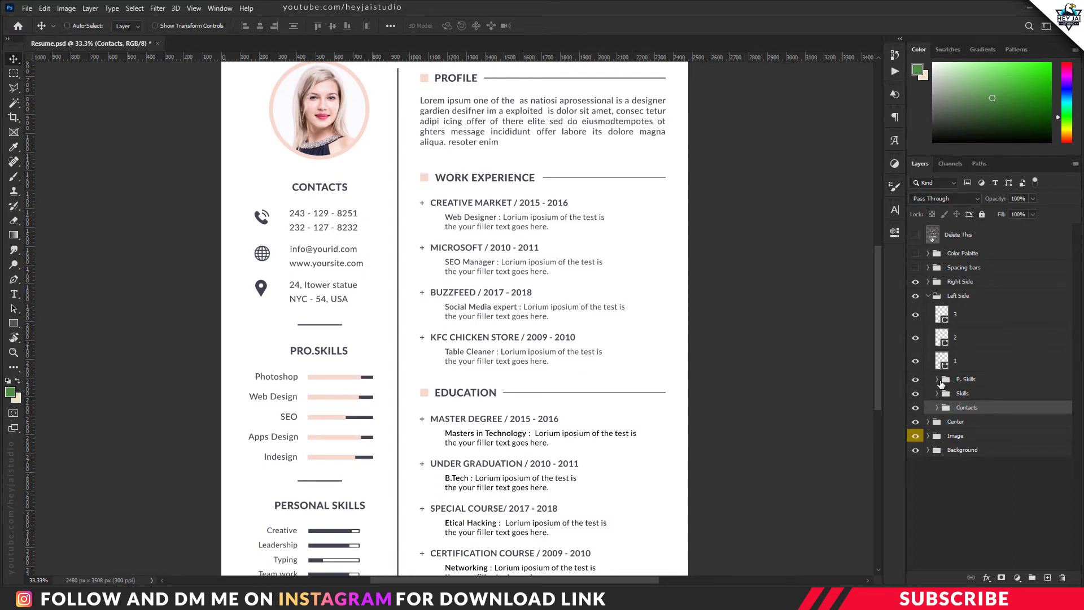
{"action": "left_click", "coordinate": [938, 393]}
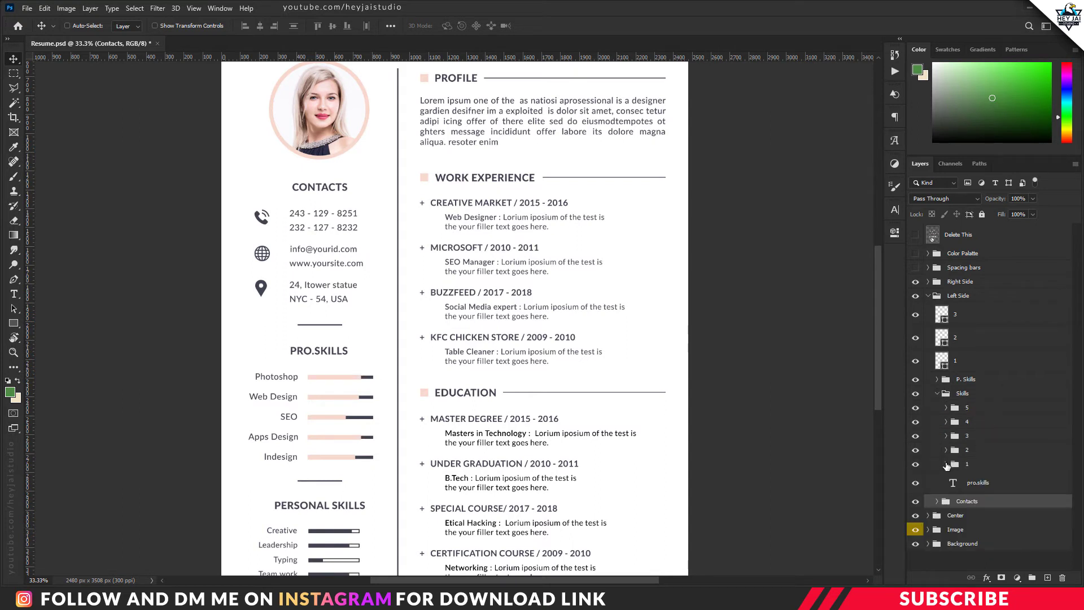
{"action": "left_click", "coordinate": [946, 464]}
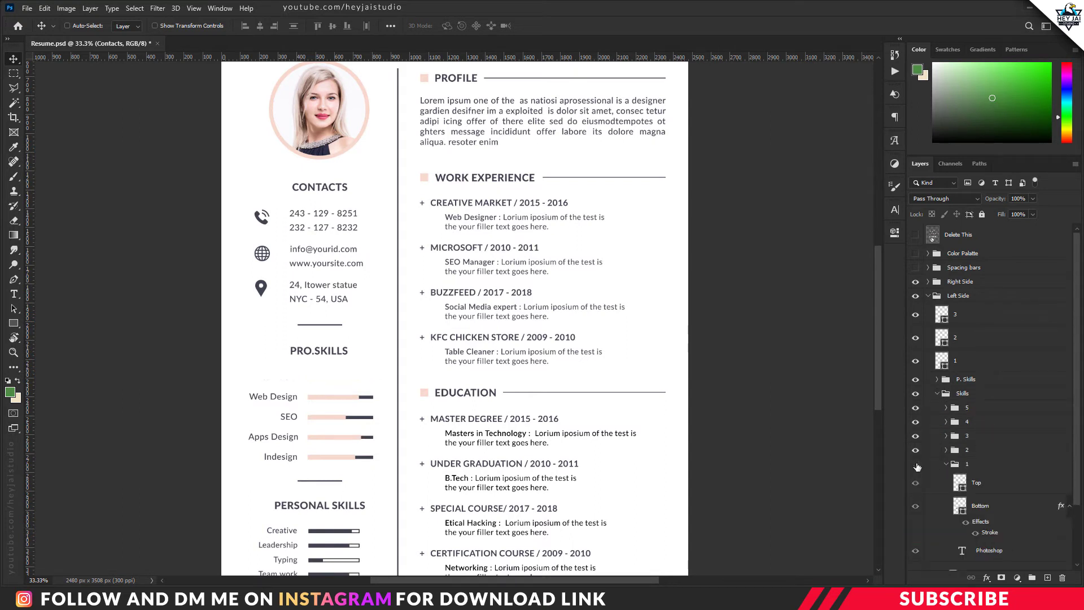
{"action": "left_click", "coordinate": [960, 485]}
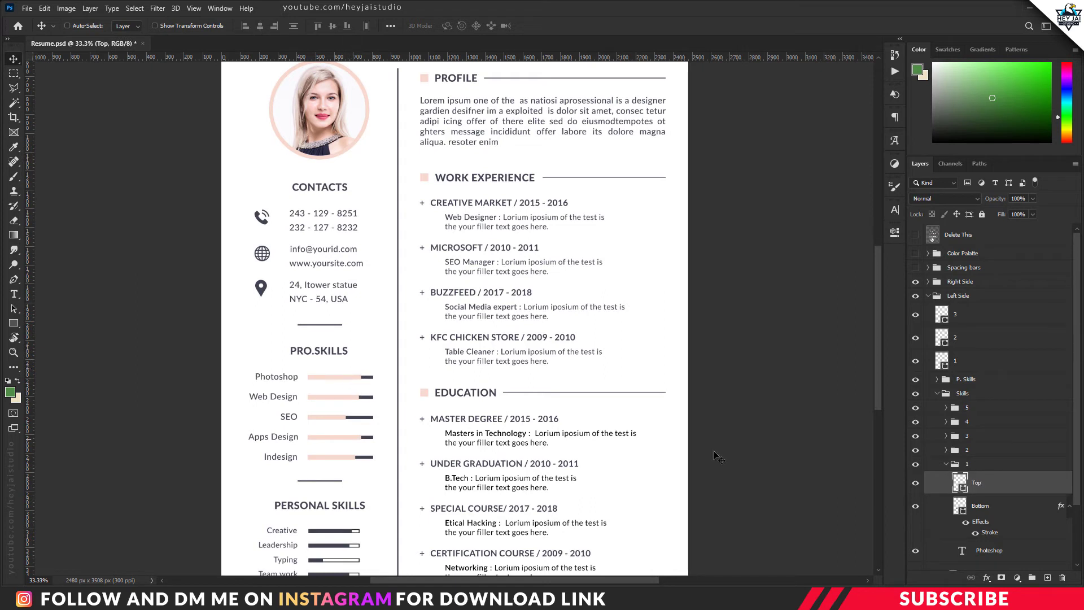
{"action": "left_click", "coordinate": [997, 510]}
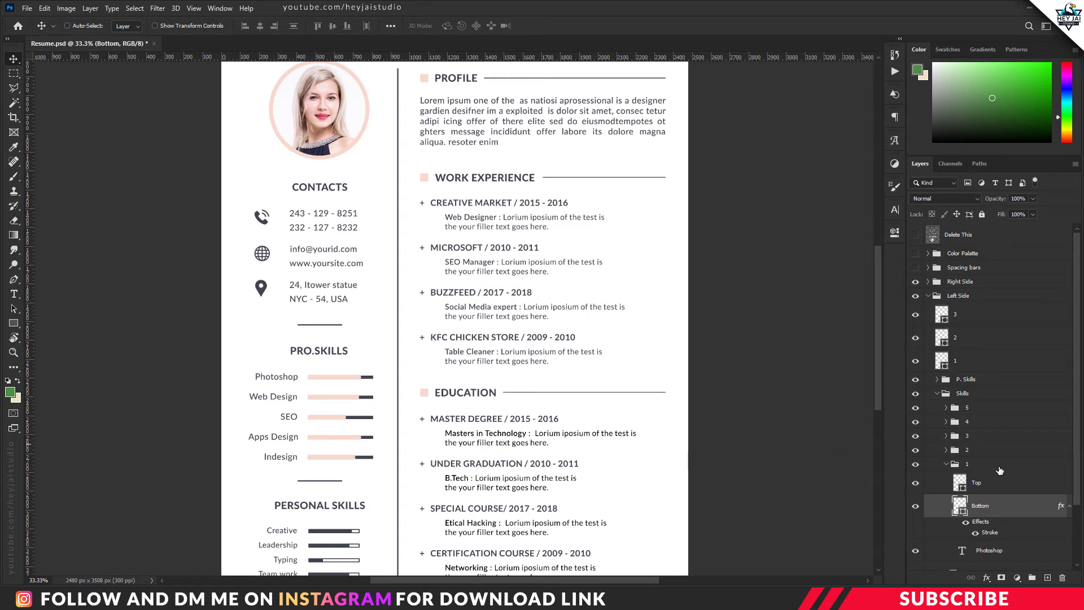
{"action": "left_click", "coordinate": [1004, 490]}
{"action": "key", "text": "ctrl+t"}
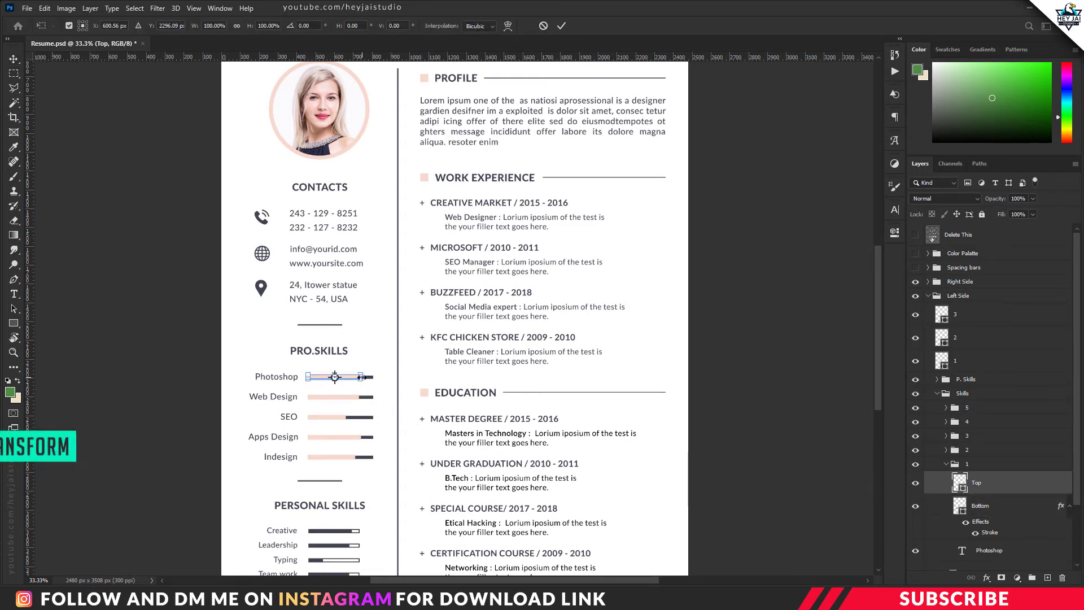
{"action": "left_click_drag", "start_coordinate": [362, 377], "coordinate": [348, 376]}
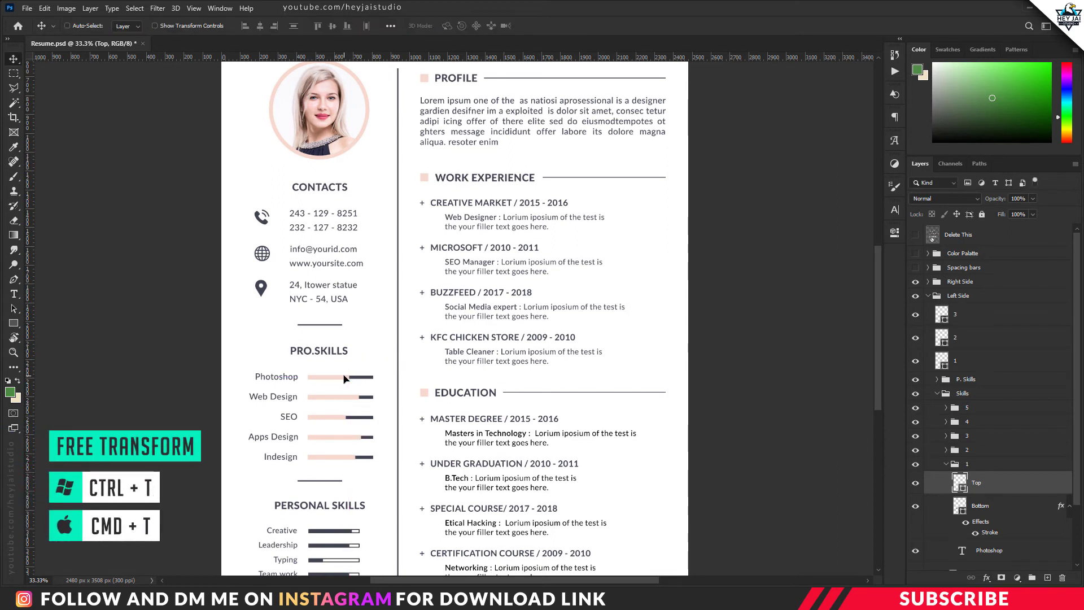
{"action": "key", "text": "Return"}
{"action": "left_click", "coordinate": [985, 511]}
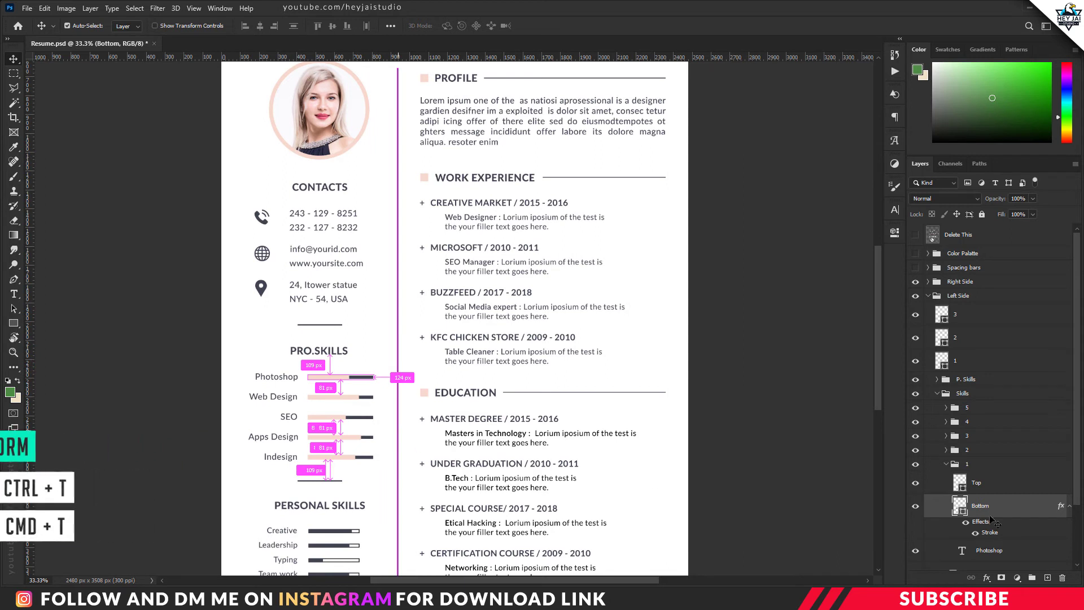
{"action": "key", "text": "ctrl+t"}
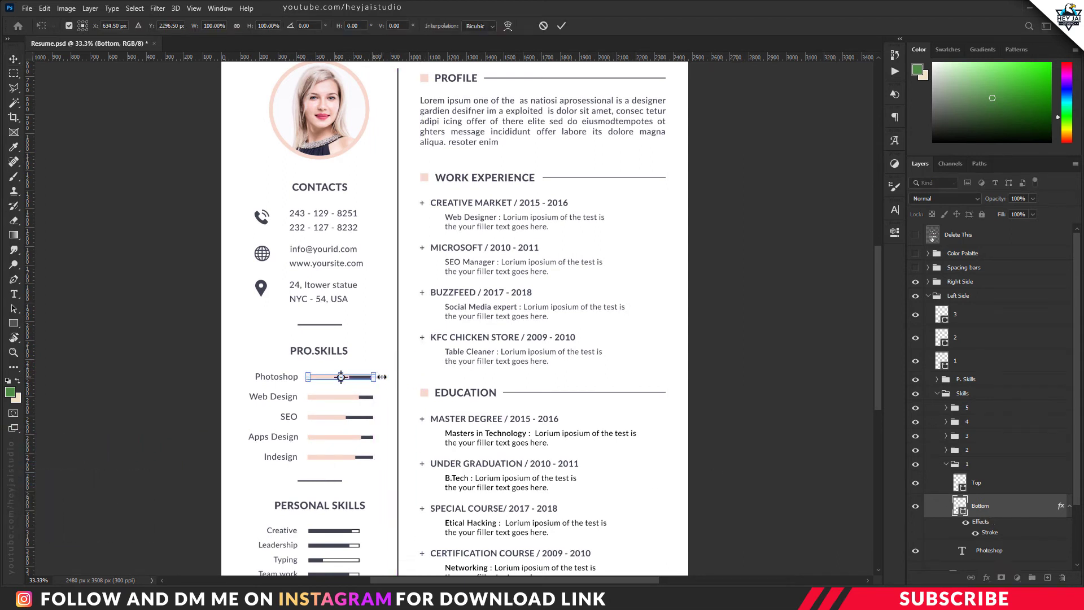
{"action": "key", "text": "Return"}
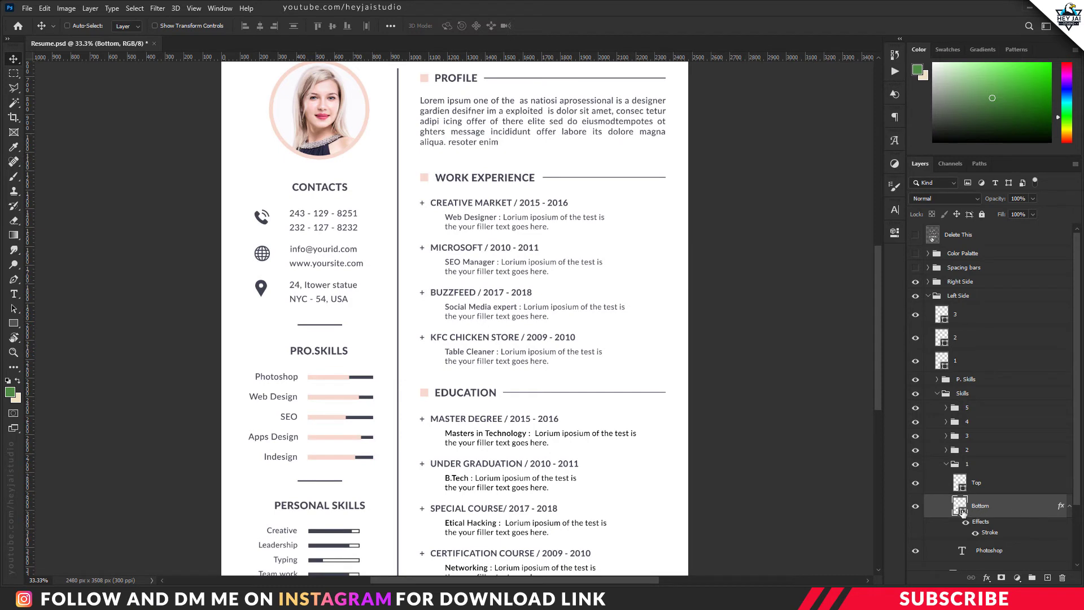
{"action": "double_click", "coordinate": [962, 508]}
{"action": "left_click", "coordinate": [833, 237]}
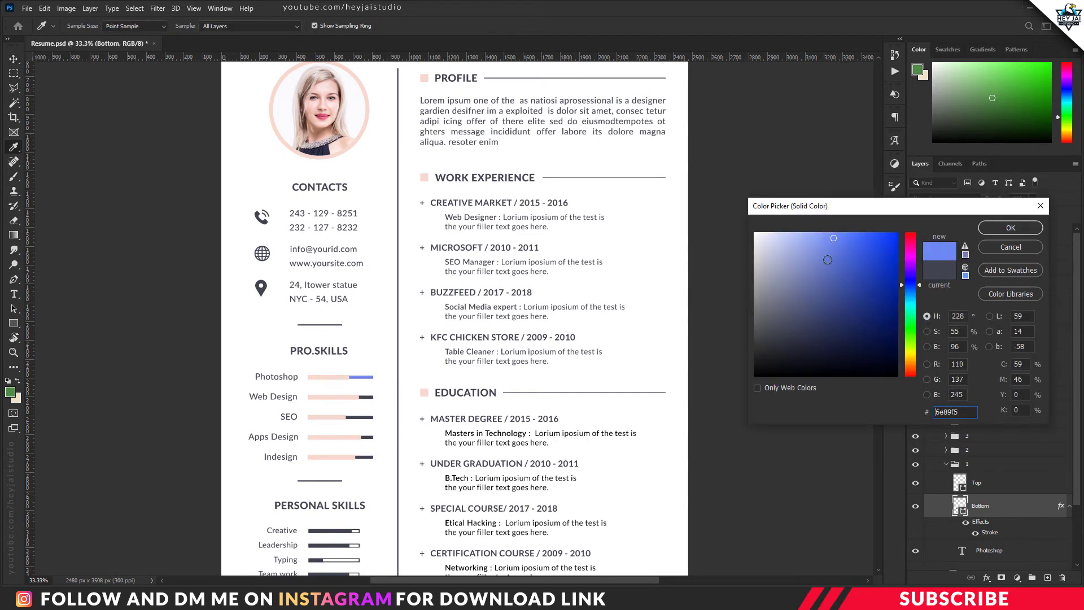
{"action": "left_click_drag", "start_coordinate": [808, 263], "coordinate": [779, 232]}
{"action": "left_click", "coordinate": [998, 250]}
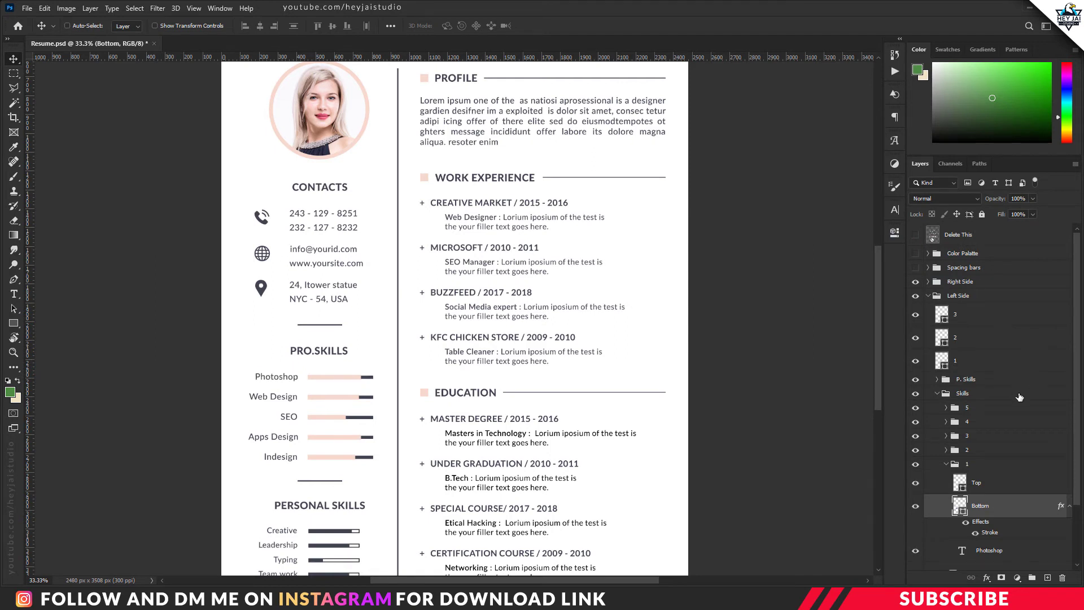
{"action": "left_click", "coordinate": [946, 464]}
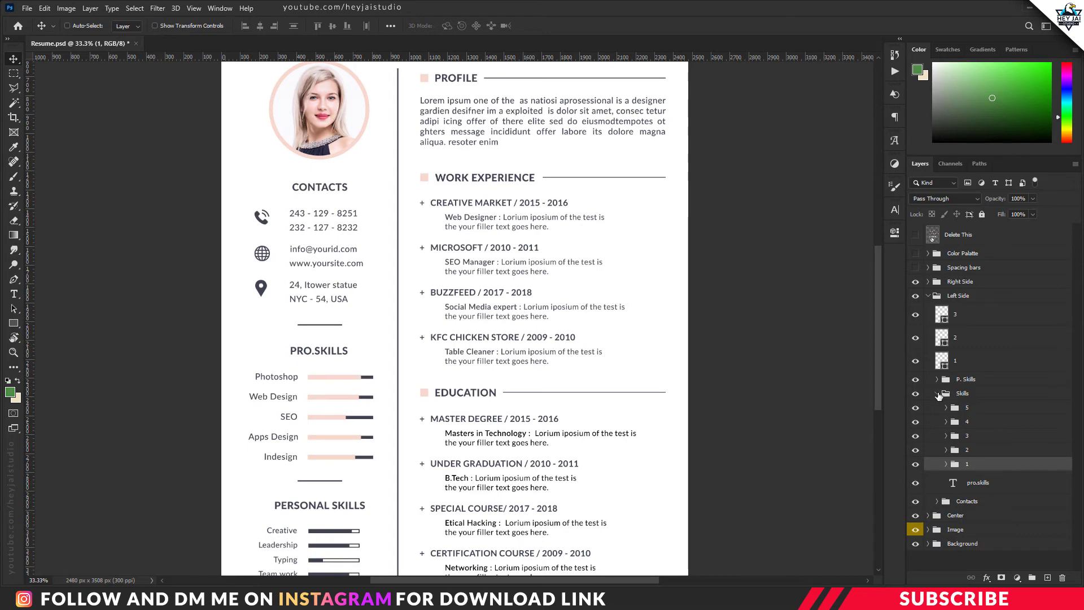
{"action": "left_click", "coordinate": [937, 393]}
{"action": "left_click", "coordinate": [929, 297]}
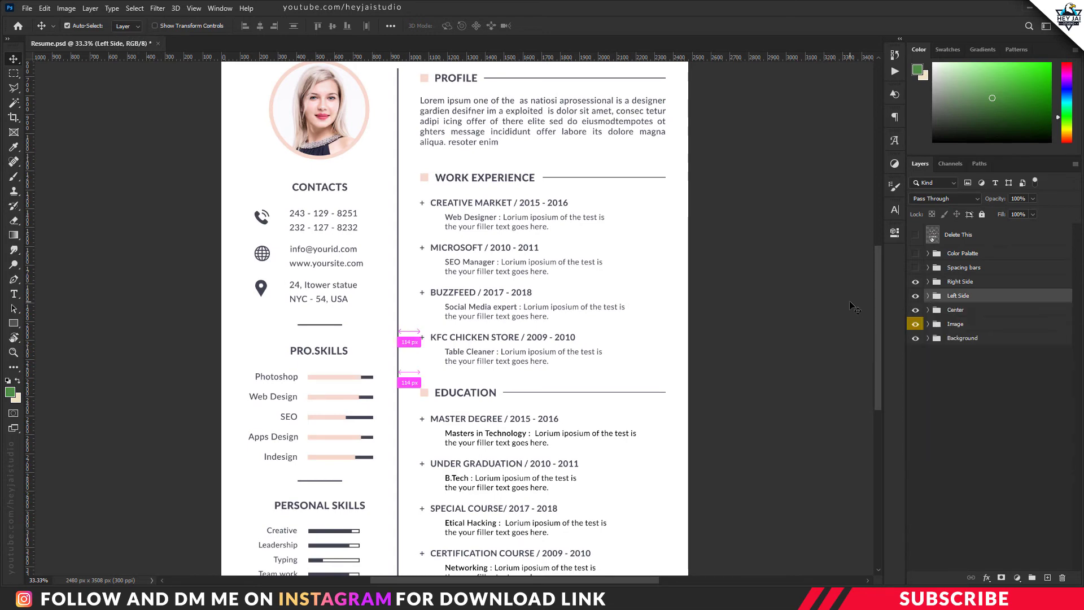
Zoom out on the resume and open Cover Letter.psd from Project Files
{"action": "key", "text": "ctrl+minus"}
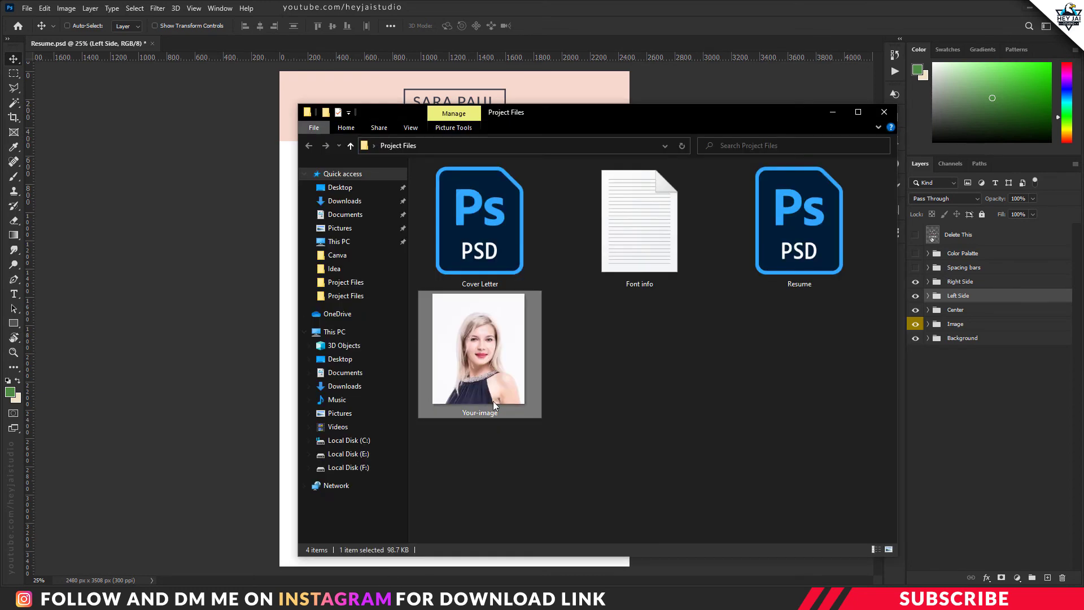
{"action": "double_click", "coordinate": [499, 241]}
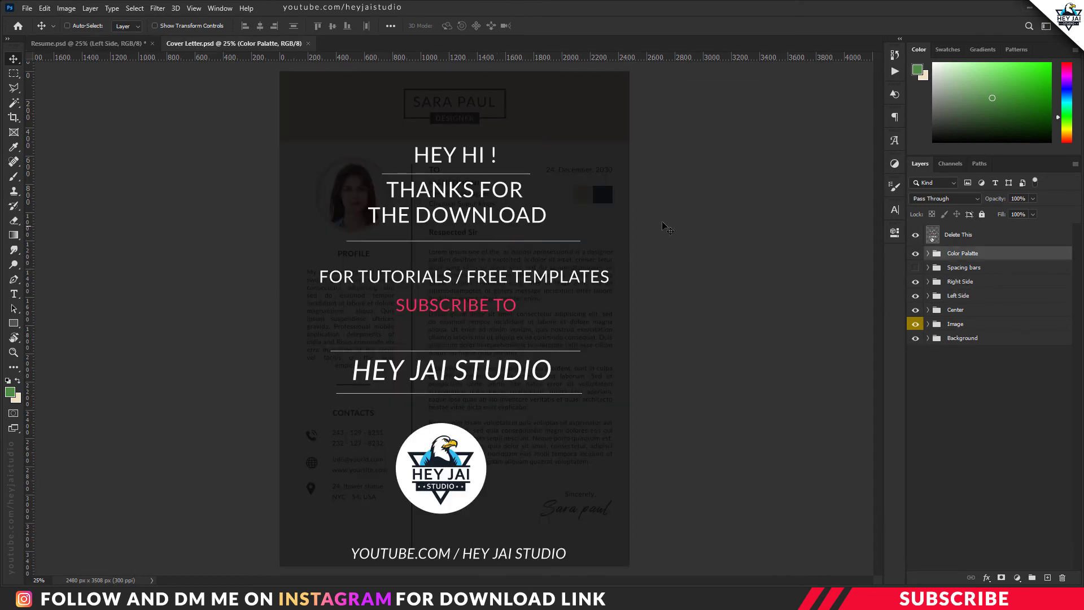
Hide the 'Delete This' and 'Color Palette' layers on the cover letter
{"action": "left_click", "coordinate": [916, 235]}
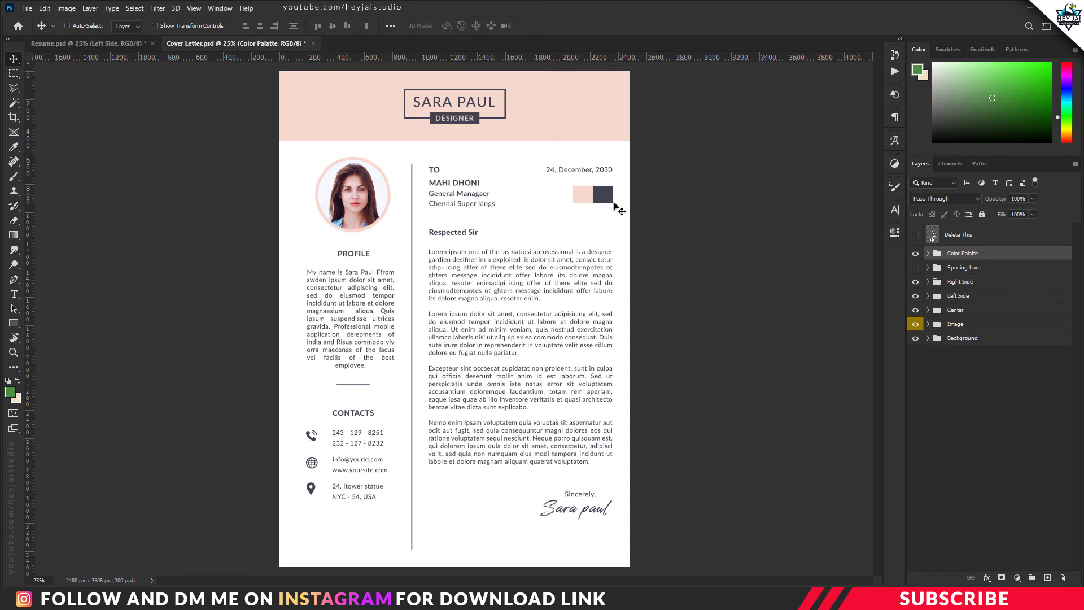
{"action": "left_click", "coordinate": [915, 253]}
{"action": "left_click", "coordinate": [915, 253]}
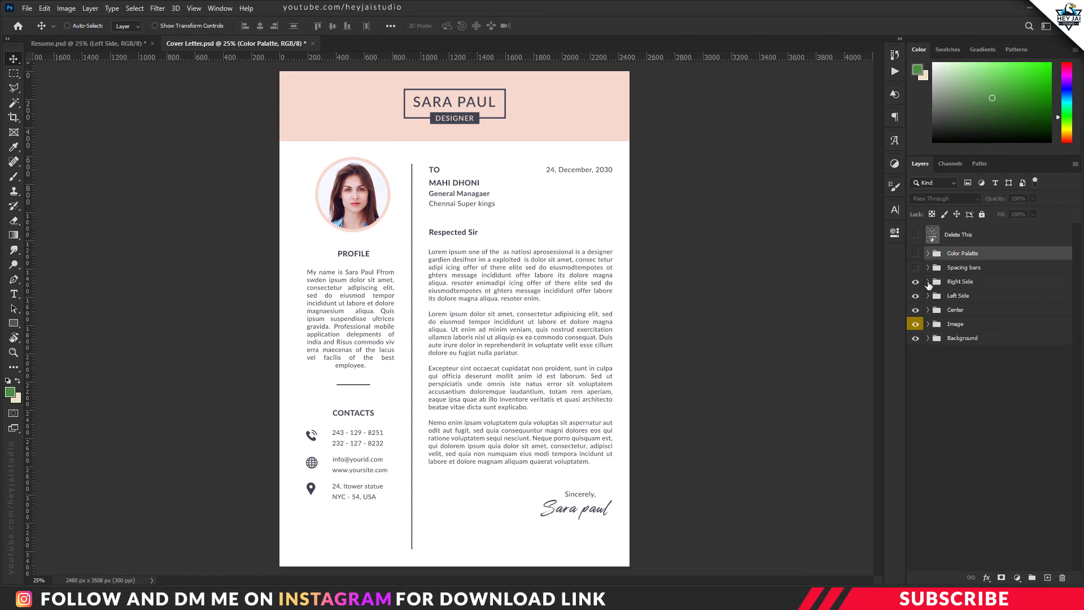
Hide the 'Sign copy' layer in Right Side > Profile, then collapse Right Side
{"action": "left_click", "coordinate": [928, 282]}
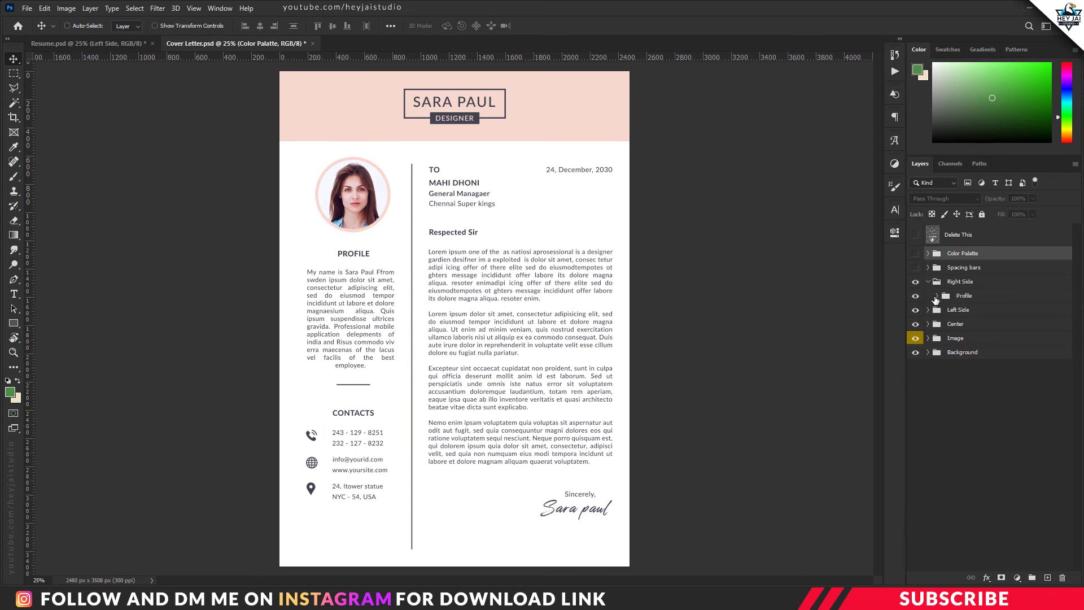
{"action": "left_click", "coordinate": [937, 295]}
{"action": "left_click", "coordinate": [915, 315]}
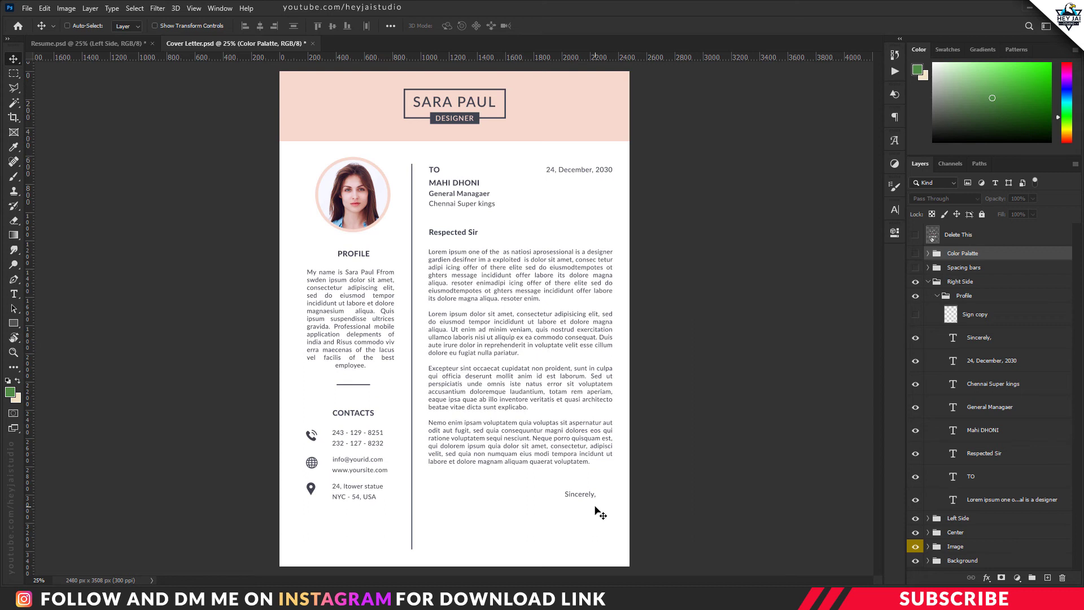
{"action": "left_click", "coordinate": [937, 296]}
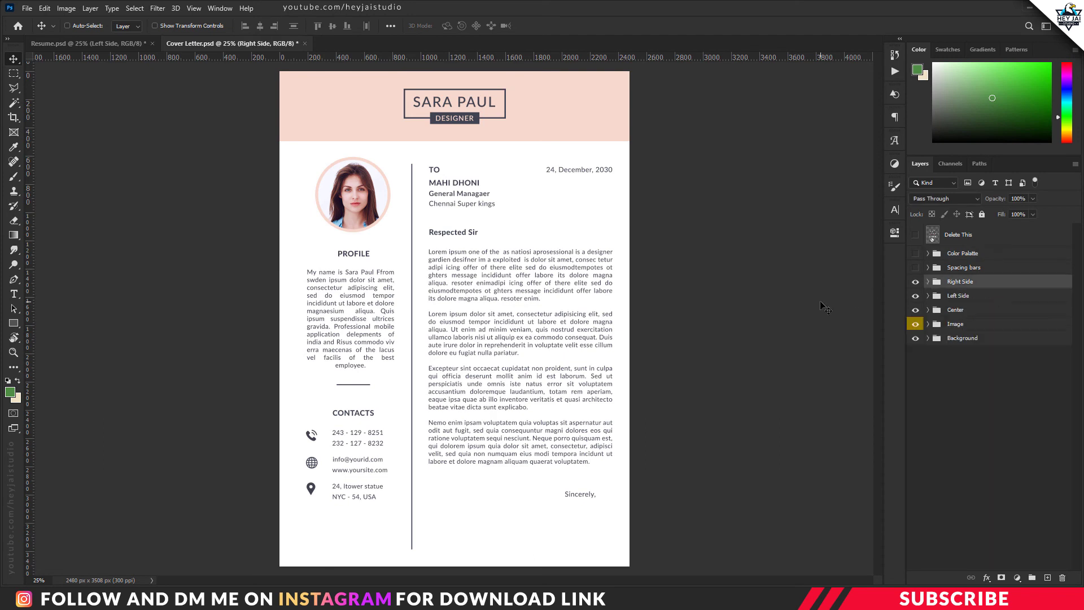